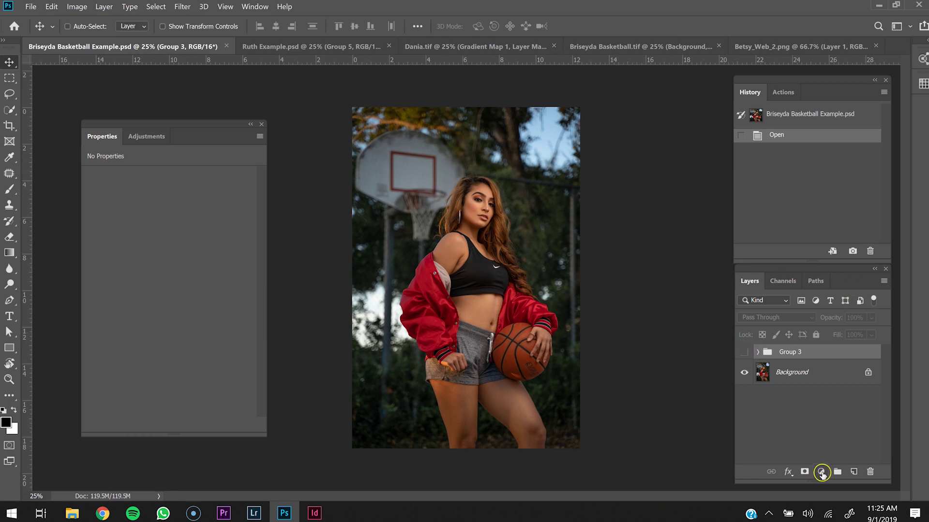
Step: Add a Selective Color adjustment layer above Group 3 and keep Reds as the colour range to adjust
click(821, 472)
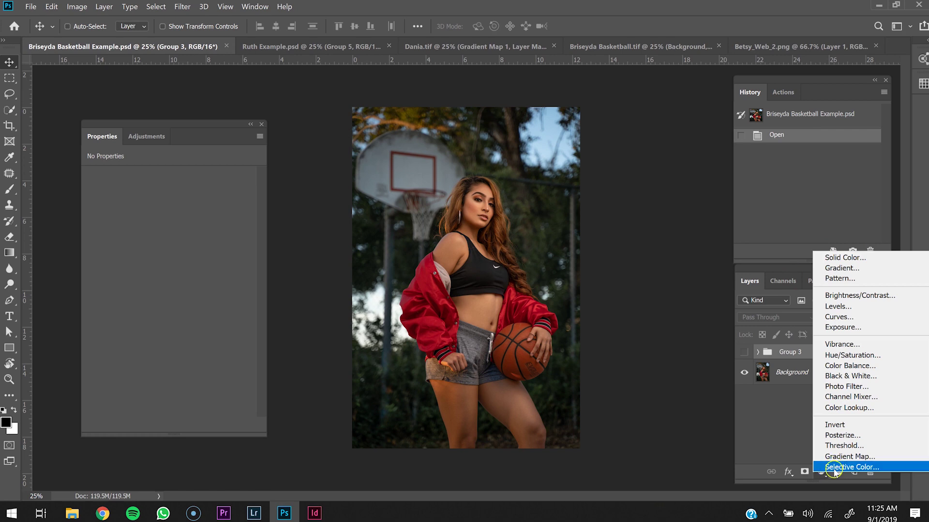
click(833, 467)
drag(182, 129, 218, 117)
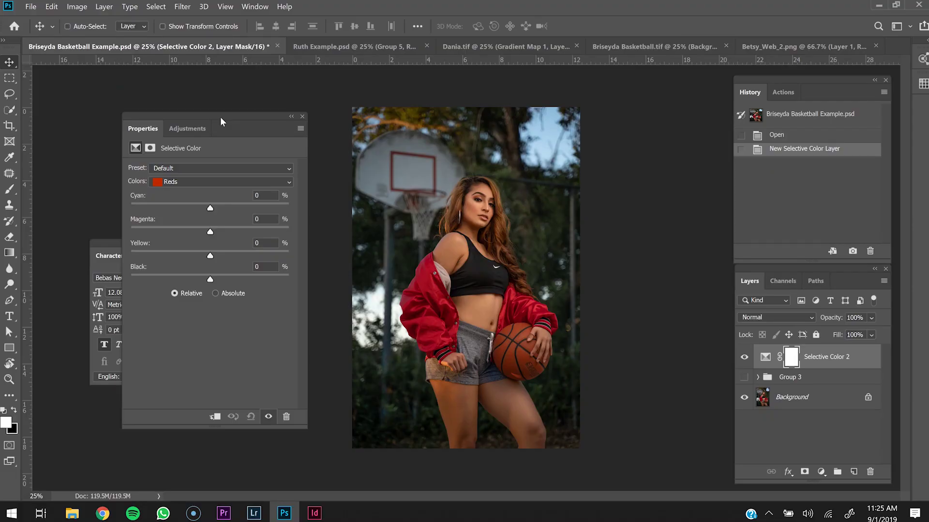
click(202, 181)
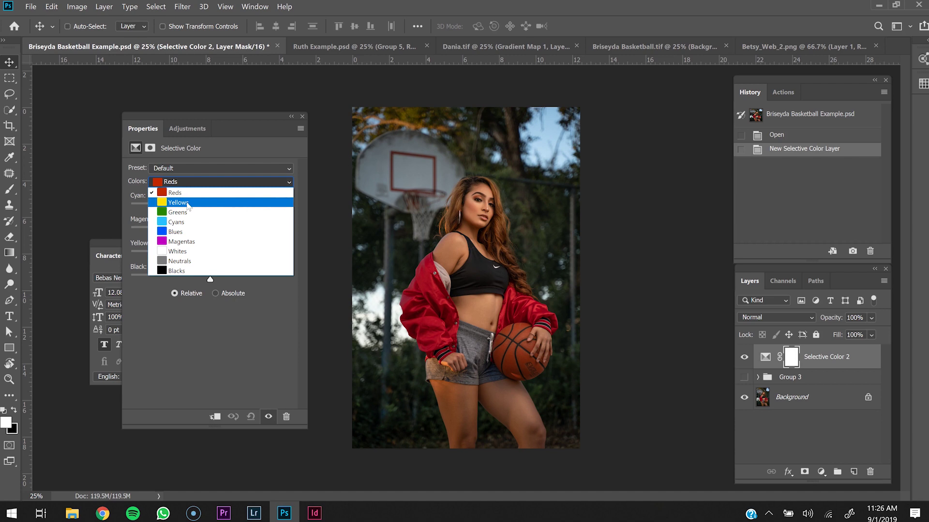
click(265, 126)
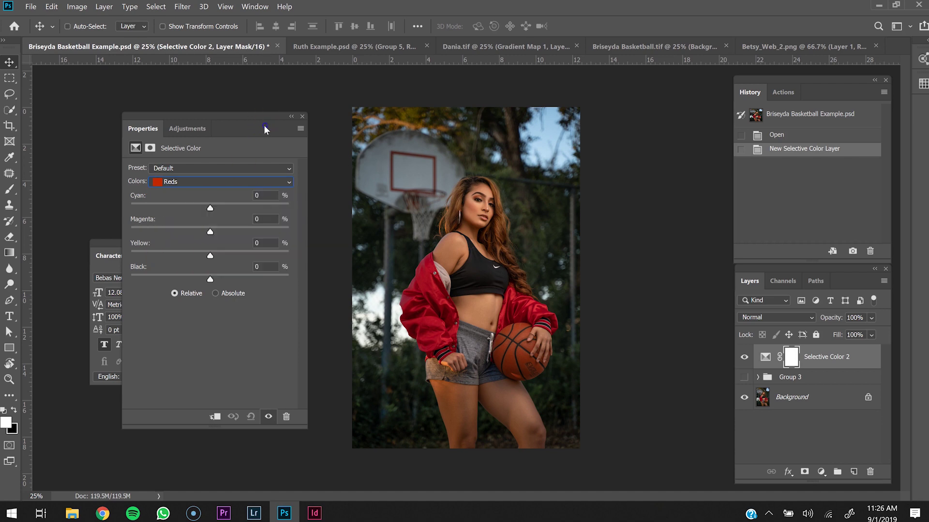
Step: For the Reds, set Cyan to -8% and Magenta to +4%, and raise Yellow slightly above zero
drag(210, 208, 246, 208)
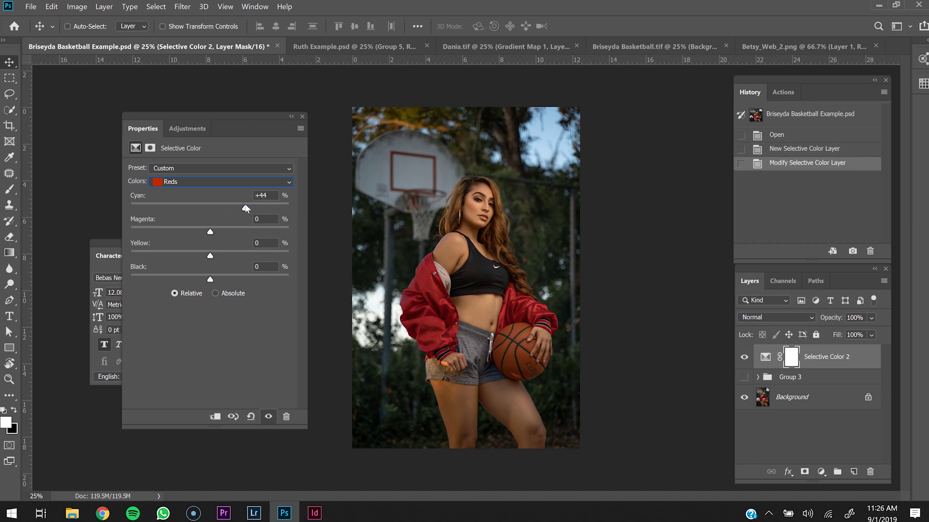
drag(246, 208, 204, 208)
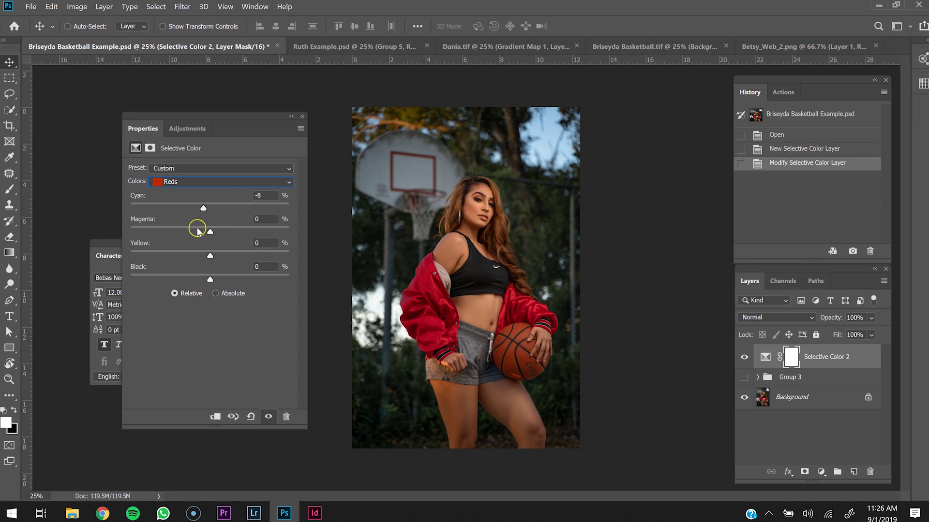
drag(210, 232, 176, 233)
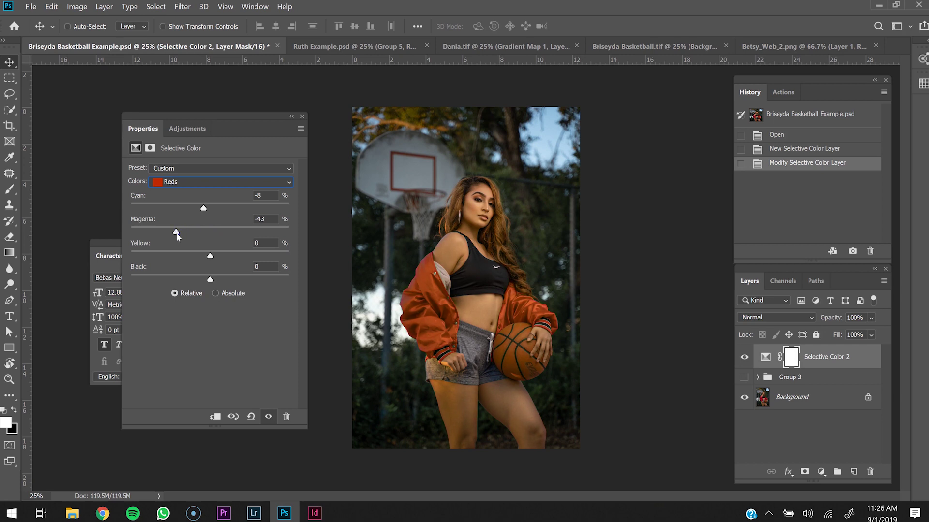
drag(176, 233, 225, 231)
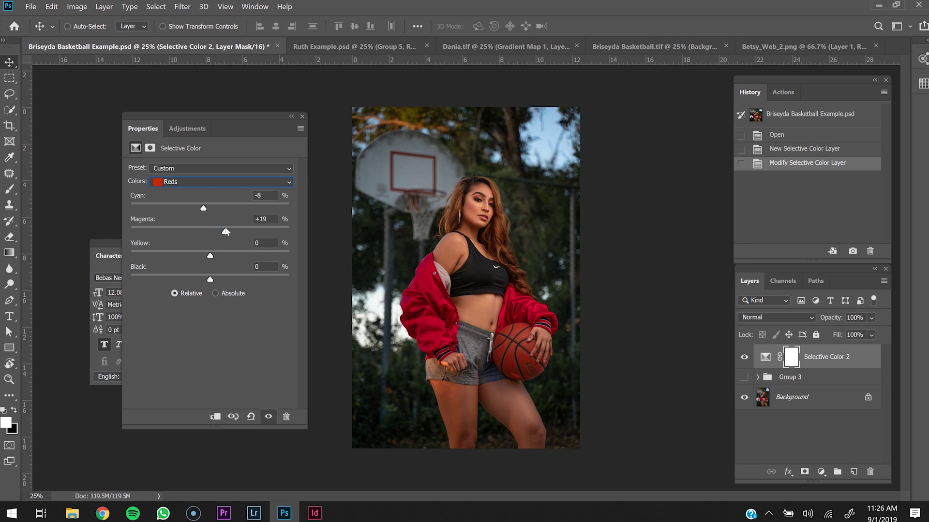
drag(226, 232, 214, 233)
drag(210, 252, 172, 260)
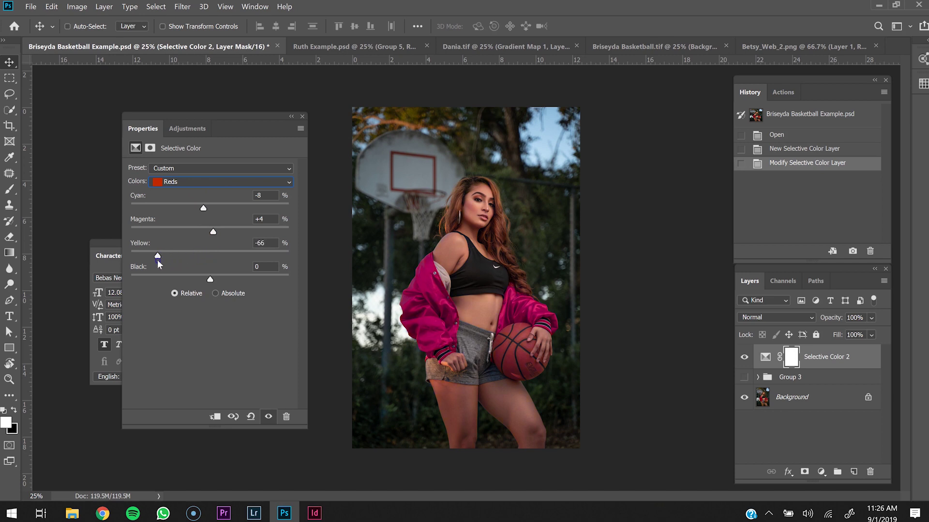
drag(158, 260, 221, 261)
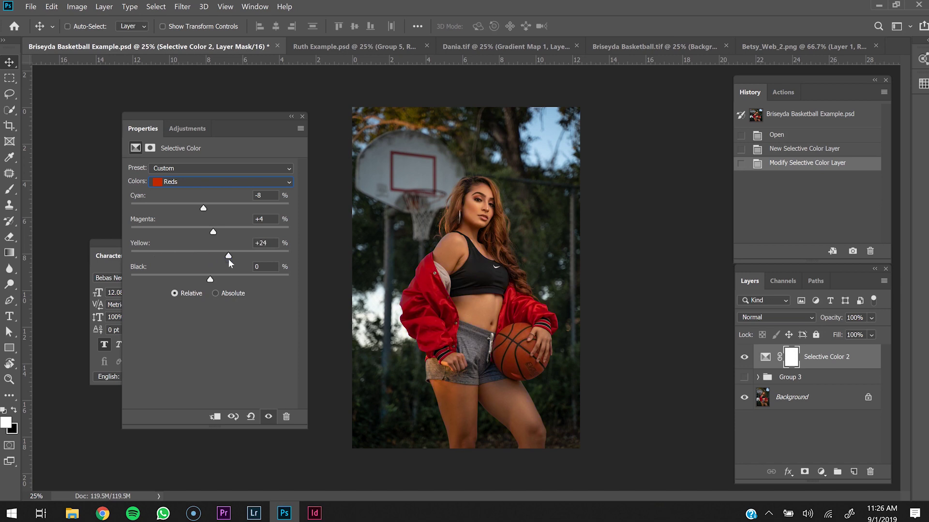
drag(228, 260, 213, 259)
Step: For the Yellows in the Selective Color layer, set Cyan to -6%, Magenta to +2% and Yellow to +2%
click(188, 183)
click(180, 204)
click(208, 207)
drag(208, 207, 181, 210)
drag(182, 207, 207, 209)
drag(206, 209, 205, 209)
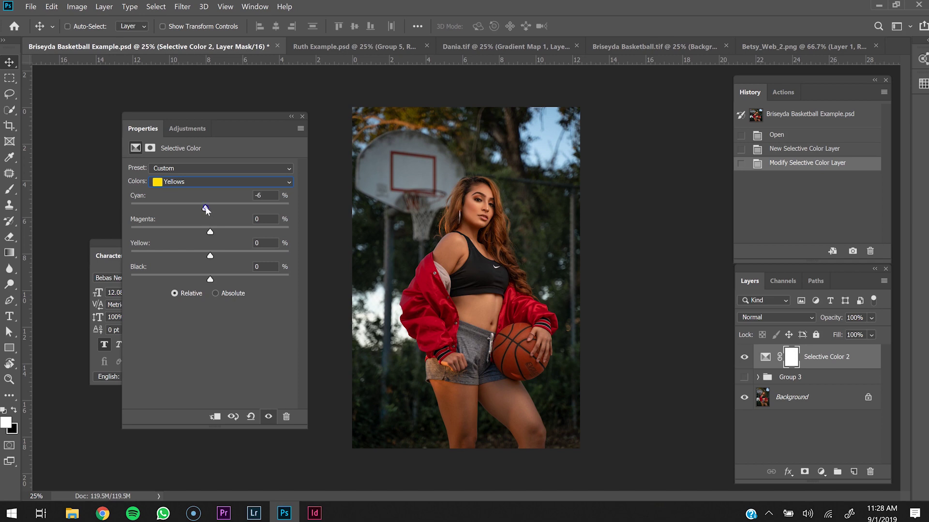
drag(210, 231, 212, 256)
click(210, 256)
Step: Compare the portrait with the Selective Color layer hidden and shown, both in full view and close up on the face
click(744, 357)
click(744, 357)
click(9, 379)
drag(488, 201, 494, 187)
key(ctrl+plus)
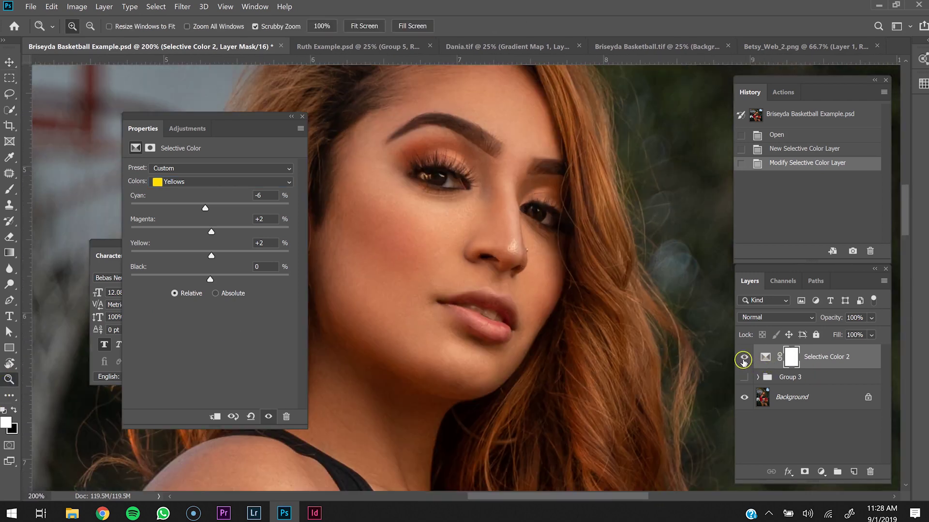
click(745, 359)
click(745, 359)
click(745, 359)
click(745, 358)
key(ctrl+minus)
key(ctrl+minus)
key(ctrl+minus)
key(ctrl+minus)
key(ctrl+minus)
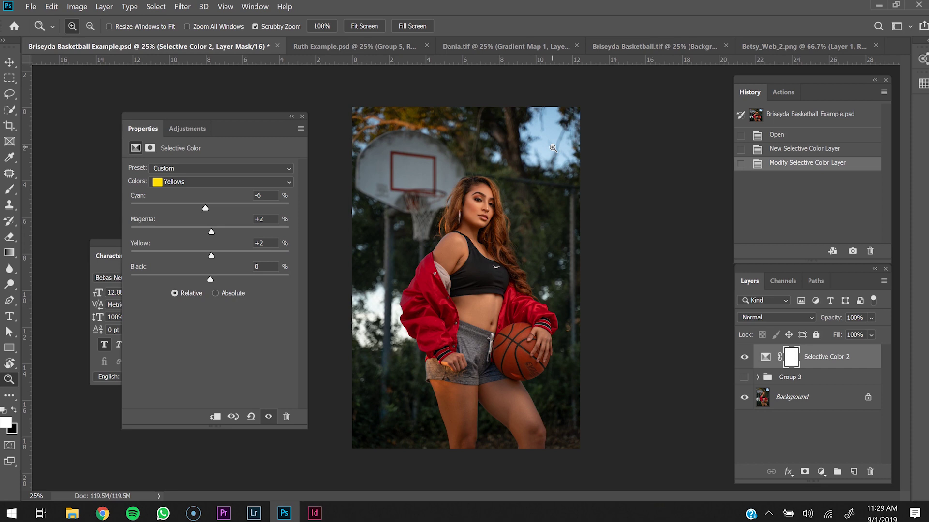
click(476, 212)
Step: Invert the Selective Color layer's mask to black so the adjustment is hidden everywhere
click(791, 357)
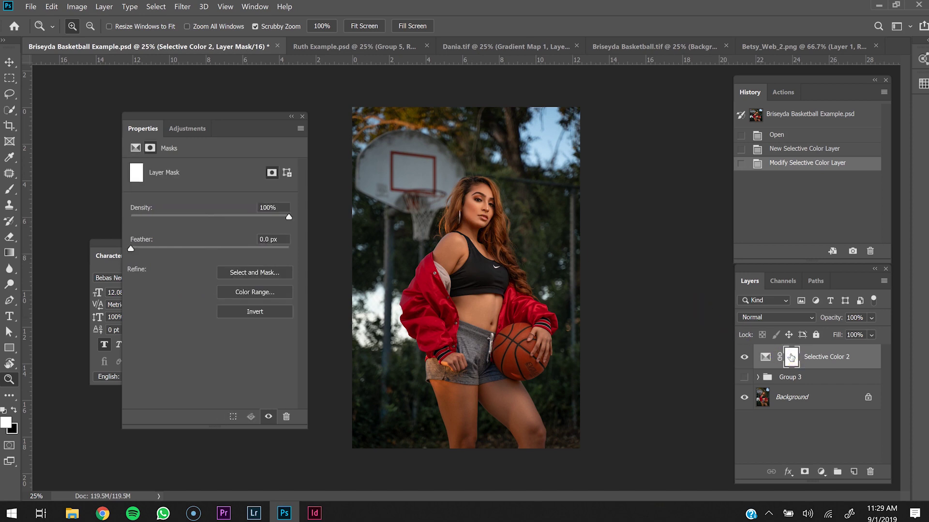
drag(791, 357, 792, 358)
key(ctrl+i)
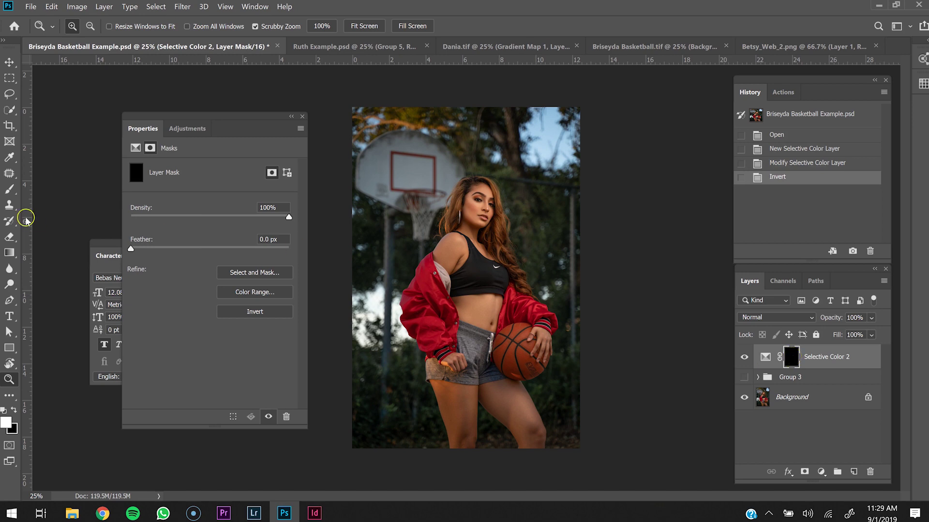
Step: Set up the Brush tool with 100% flow and a size of 500 for painting on the mask
click(9, 190)
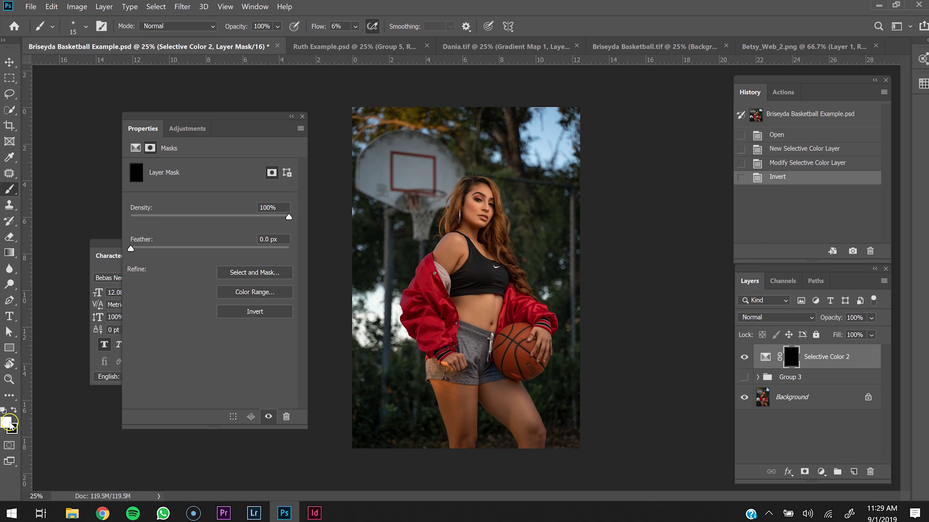
click(356, 27)
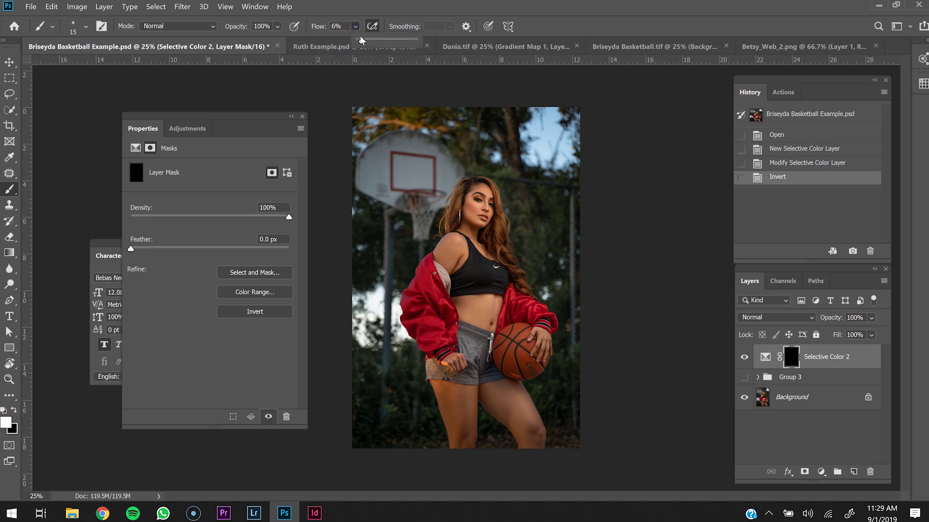
click(465, 190)
key(bracketright)
key(bracketright)
key(bracketright)
key(bracketright)
key(bracketright)
key(bracketright)
key(bracketright)
key(bracketright)
key(bracketright)
key(bracketright)
key(bracketright)
key(bracketright)
key(bracketright)
key(bracketright)
key(bracketright)
key(bracketright)
key(bracketright)
key(bracketright)
key(bracketright)
key(bracketright)
key(bracketleft)
key(bracketleft)
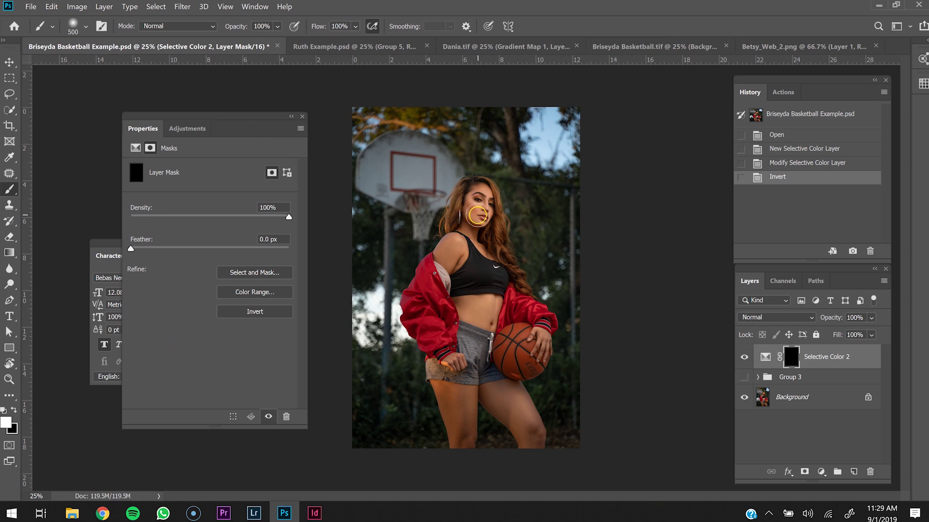
Step: Paint white on the mask over the face, shoulder, chest, midriff and legs, using brush sizes between 400 and 600
click(454, 254)
key(bracketleft)
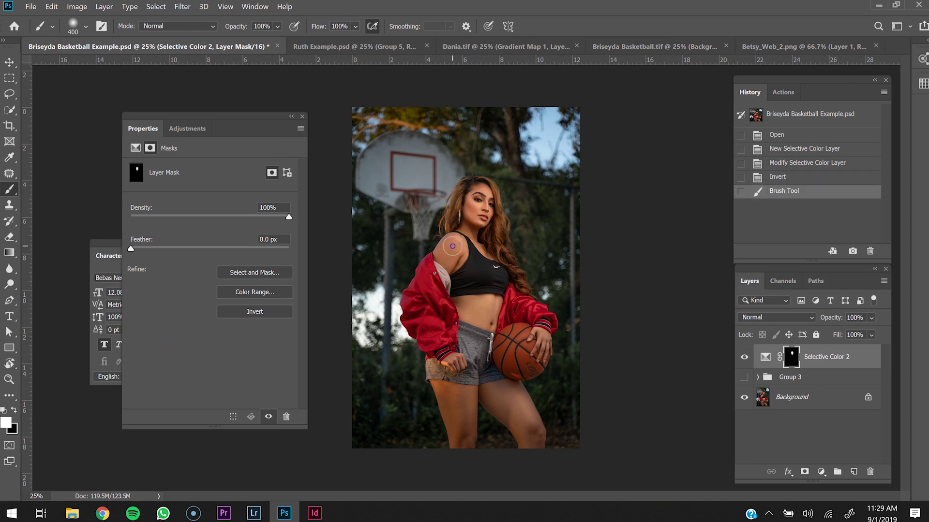
click(486, 247)
click(487, 252)
key(bracketright)
key(bracketright)
key(bracketright)
key(bracketright)
mouse_move(466, 309)
mouse_down()
mouse_move(486, 305)
mouse_move(491, 315)
mouse_up()
drag(462, 423, 460, 390)
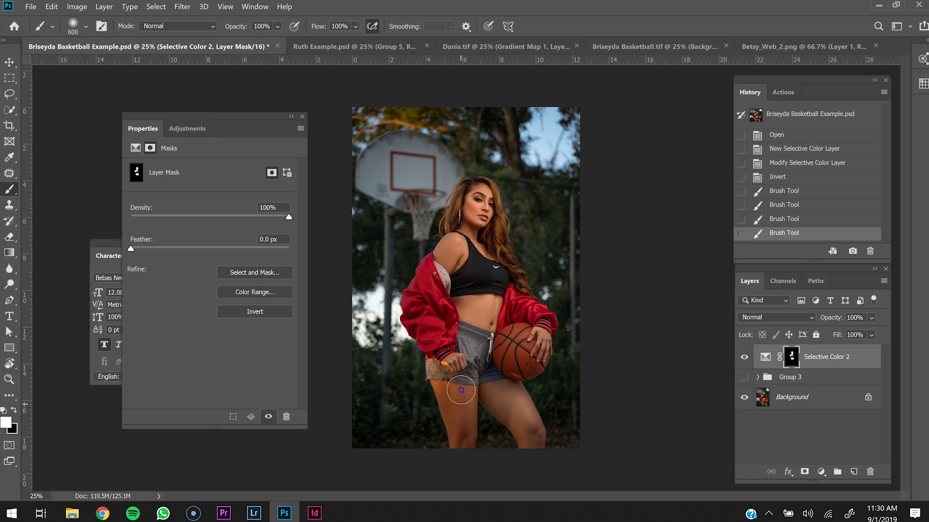
click(530, 430)
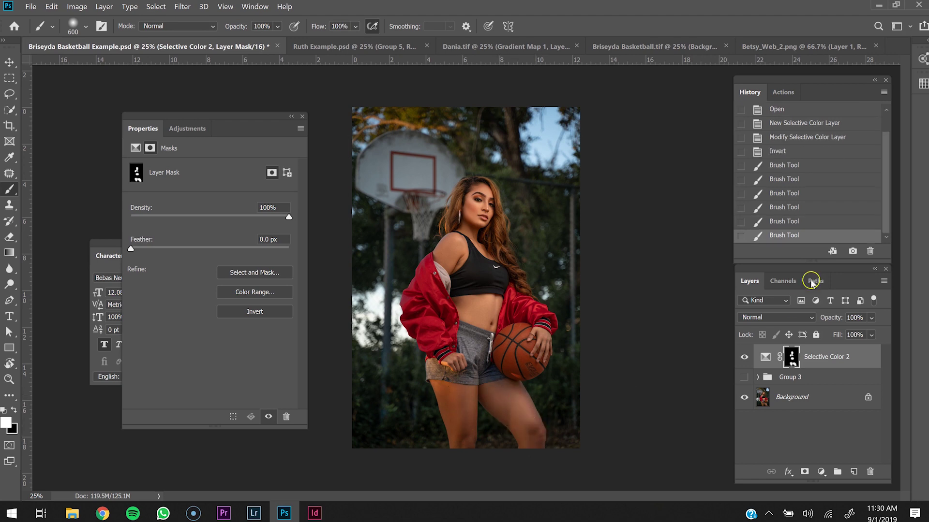
Step: Return the document's history to the mask inversion state
click(811, 151)
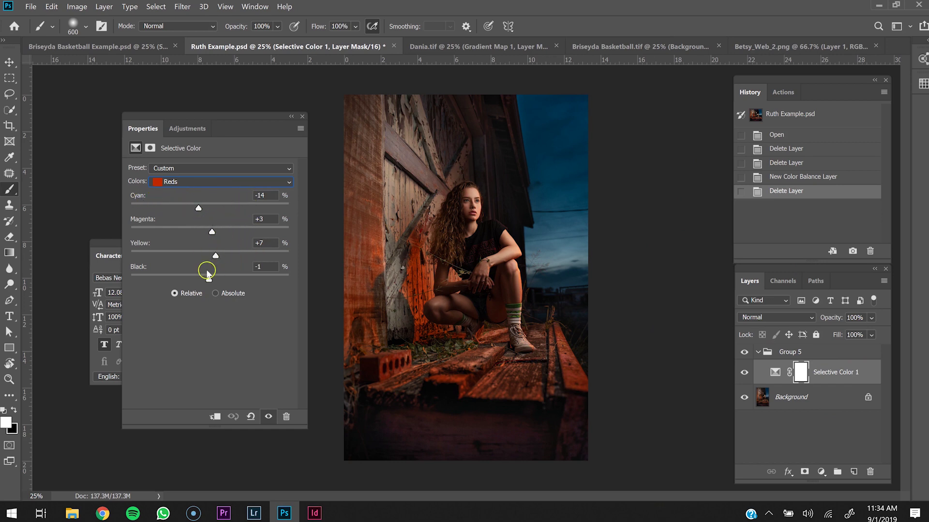
Step: Examine the Yellows settings of the Selective Color layer in the barn portrait
click(224, 181)
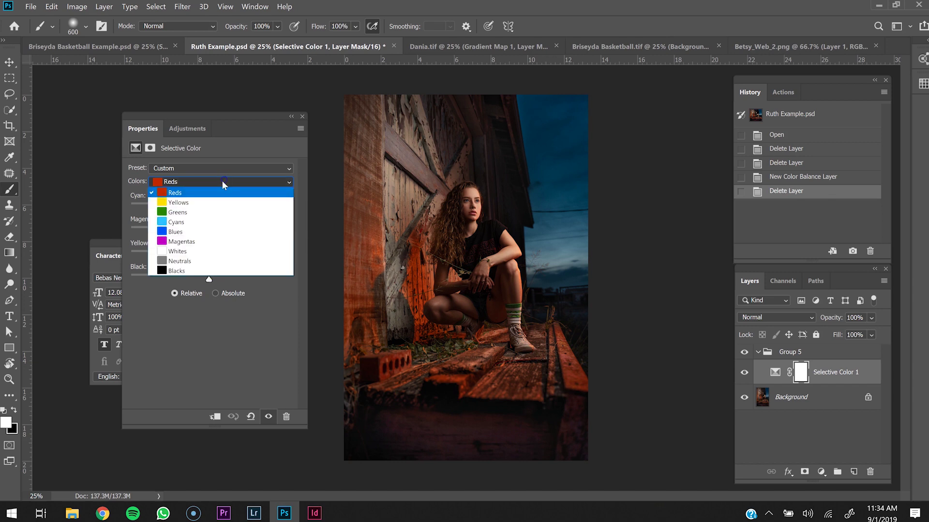
click(192, 202)
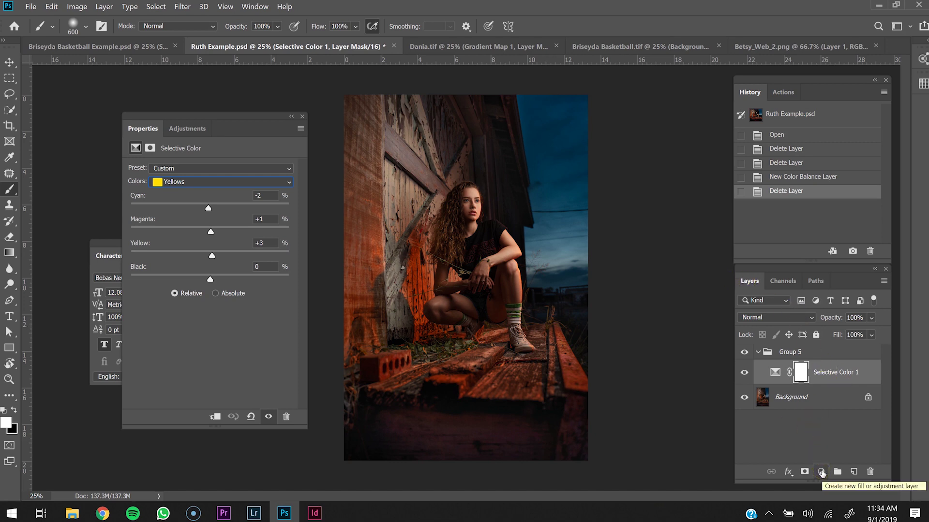
Step: Add a Color Balance adjustment layer and set its Highlights to +2 on Cyan–Red and -6 on Yellow–Blue
click(821, 473)
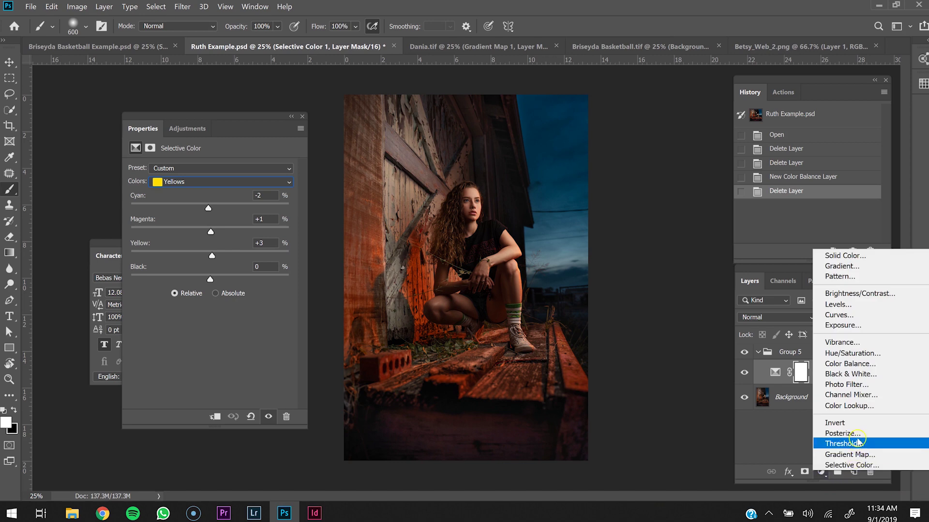
click(859, 367)
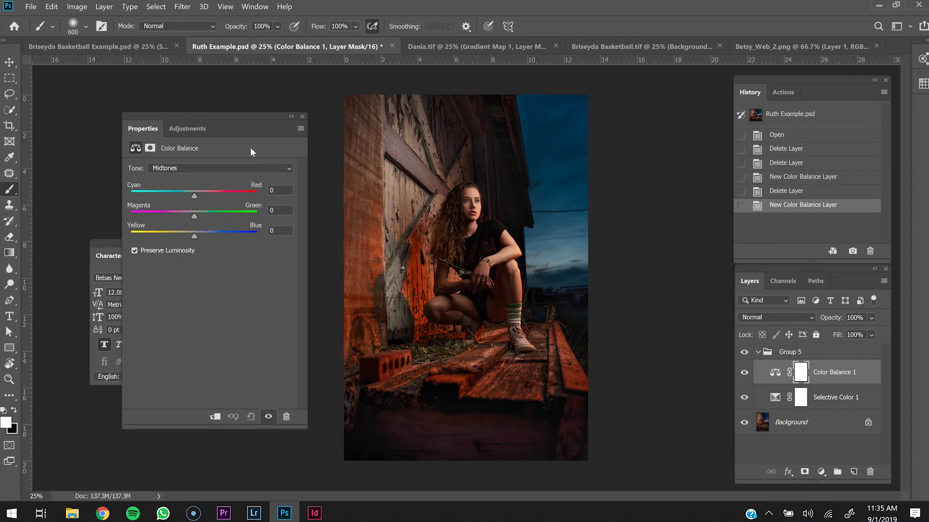
click(156, 168)
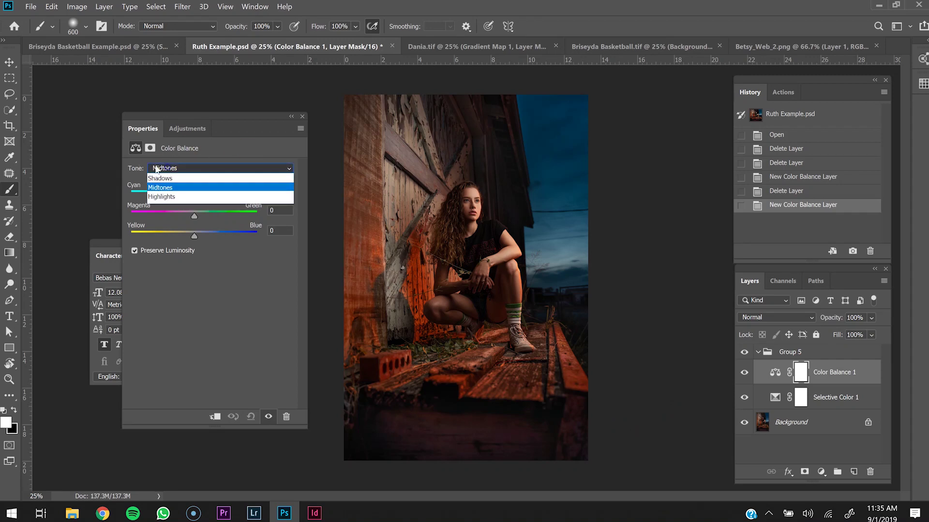
click(180, 195)
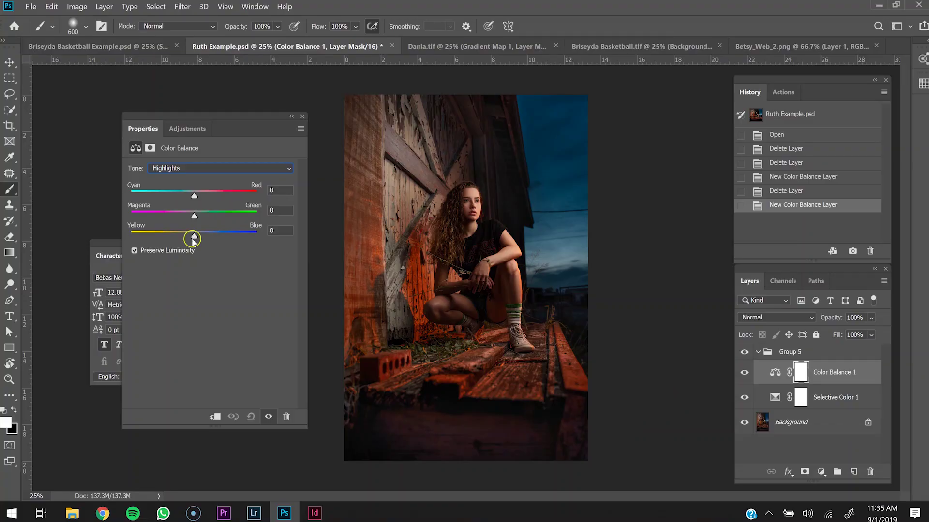
drag(194, 238, 194, 238)
drag(191, 237, 191, 237)
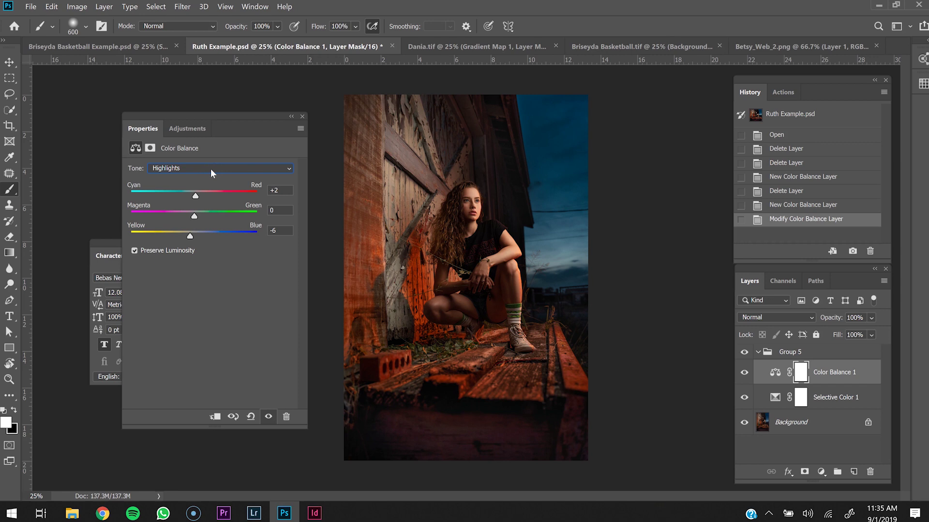
Step: For the Color Balance Midtones, set Yellow–Blue to -2 and fine-tune the Cyan–Red balance
click(211, 169)
click(193, 190)
drag(194, 237, 193, 238)
click(194, 197)
drag(193, 195, 194, 195)
Step: For the Color Balance Shadows, set Cyan–Red to +1 and Yellow–Blue to -1 while checking the face up close
click(256, 168)
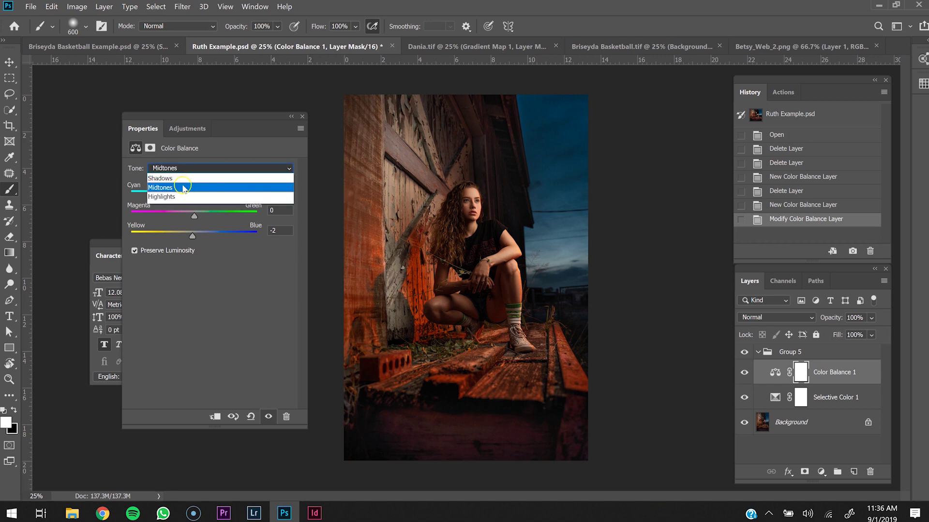
click(177, 178)
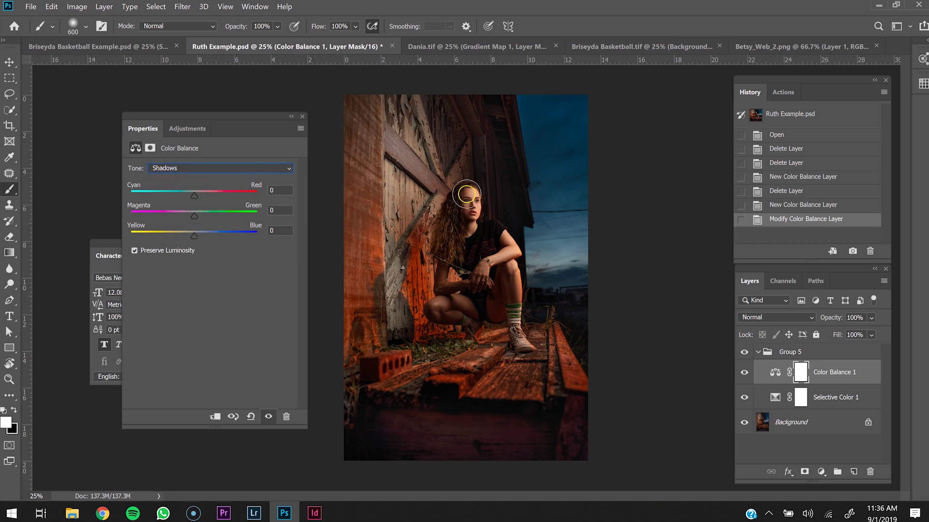
click(10, 380)
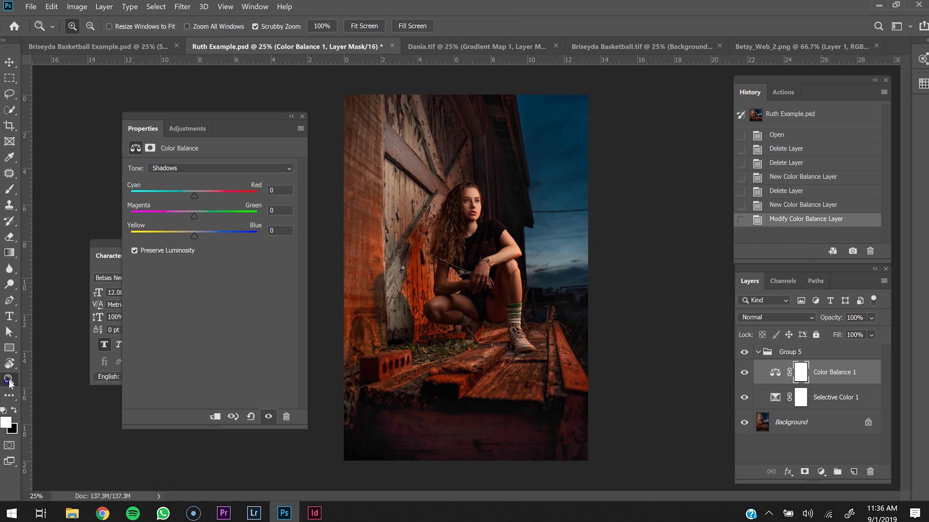
click(474, 206)
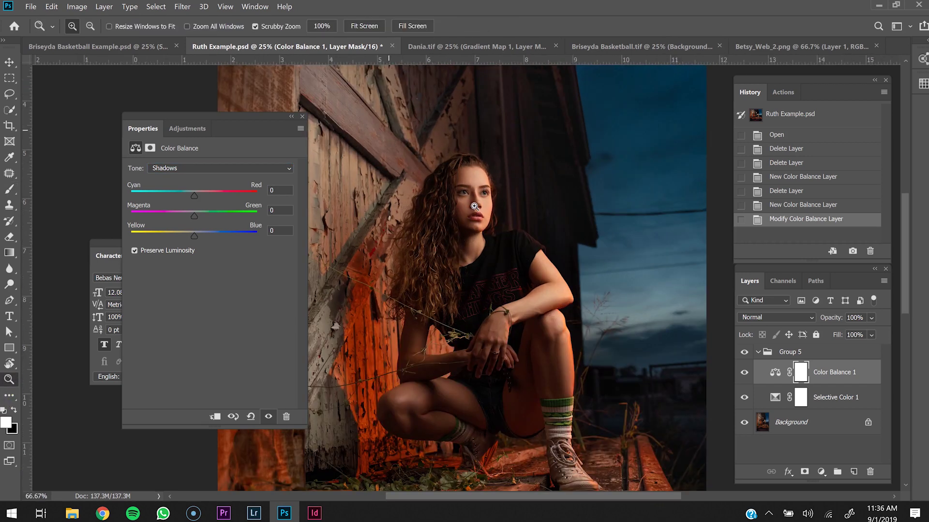
drag(474, 206, 452, 207)
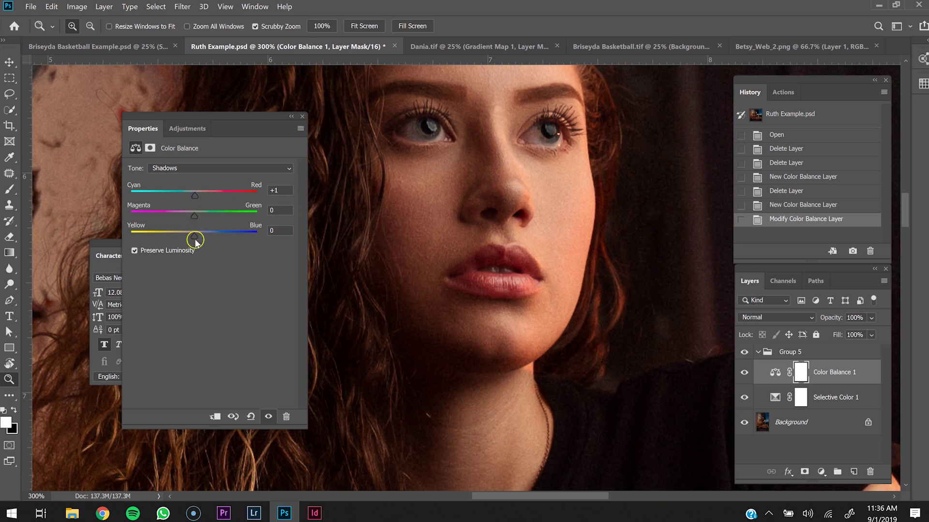
drag(193, 236, 191, 237)
key(ctrl+minus)
key(ctrl+minus)
key(ctrl+minus)
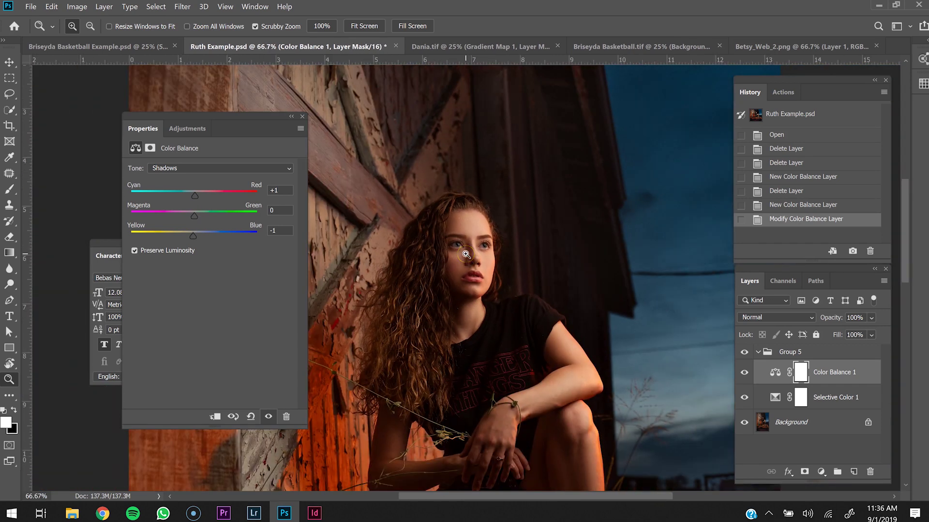
Step: Compare the barn portrait with and without the Color Balance layer while examining the face up close
key(ctrl+minus)
key(ctrl+minus)
key(ctrl+minus)
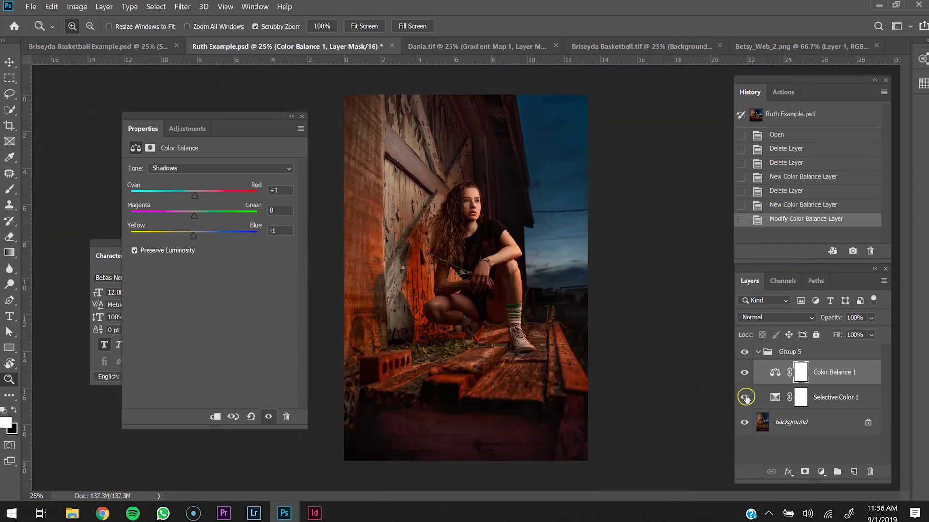
key(ctrl+plus)
key(ctrl+plus)
key(ctrl+plus)
key(ctrl+plus)
drag(592, 157, 587, 332)
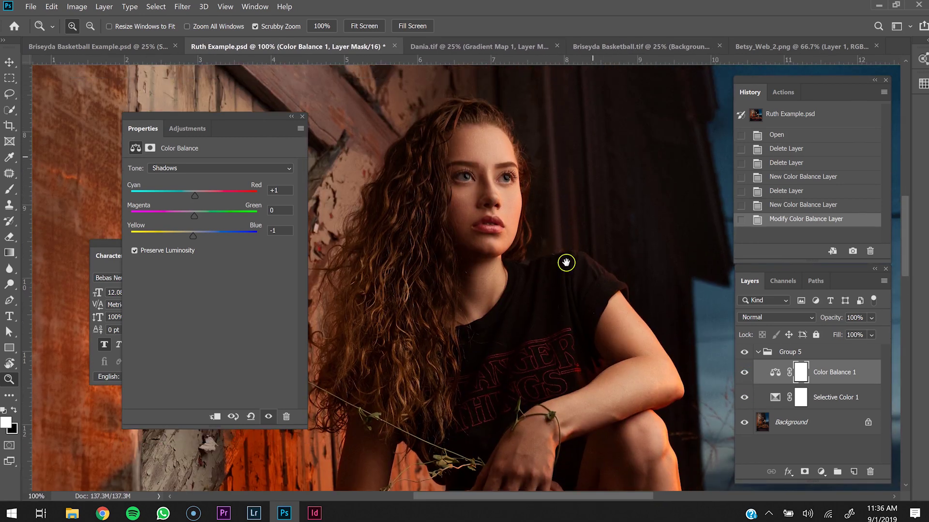
key(ctrl+plus)
drag(595, 215, 537, 327)
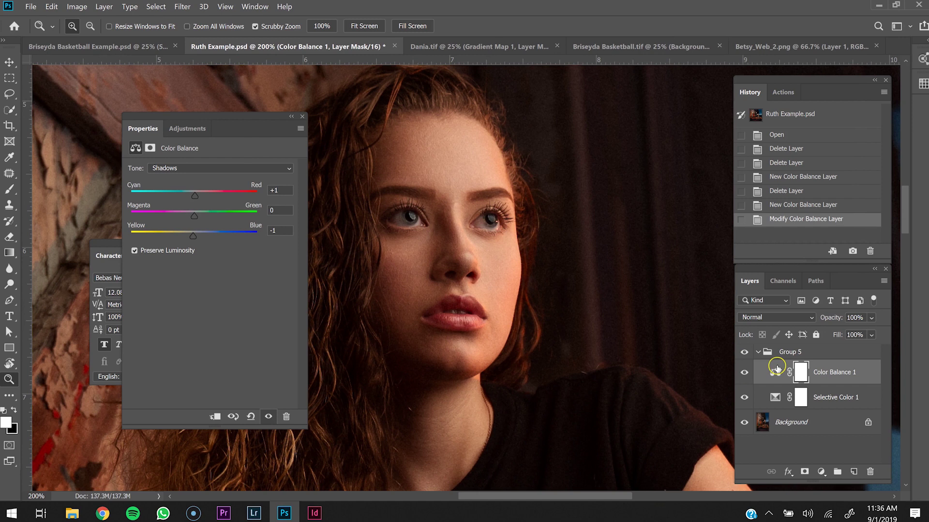
click(744, 373)
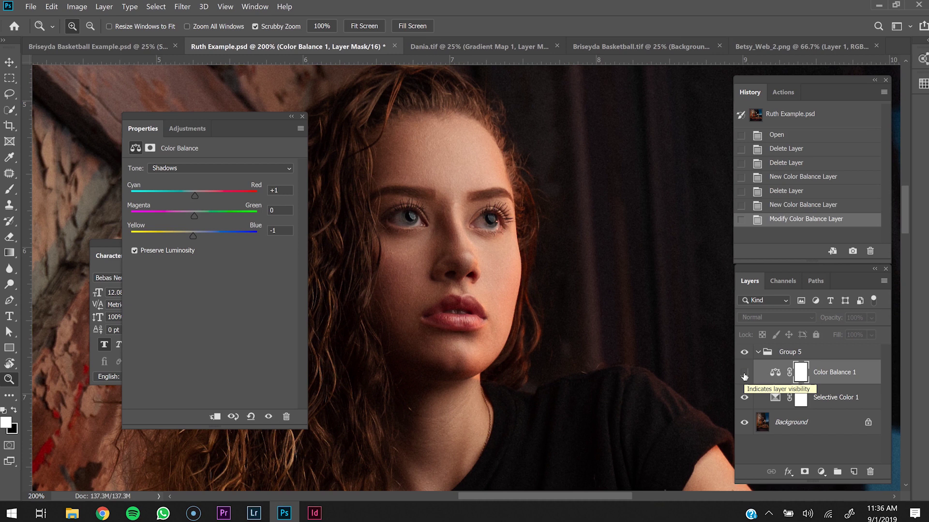
click(744, 374)
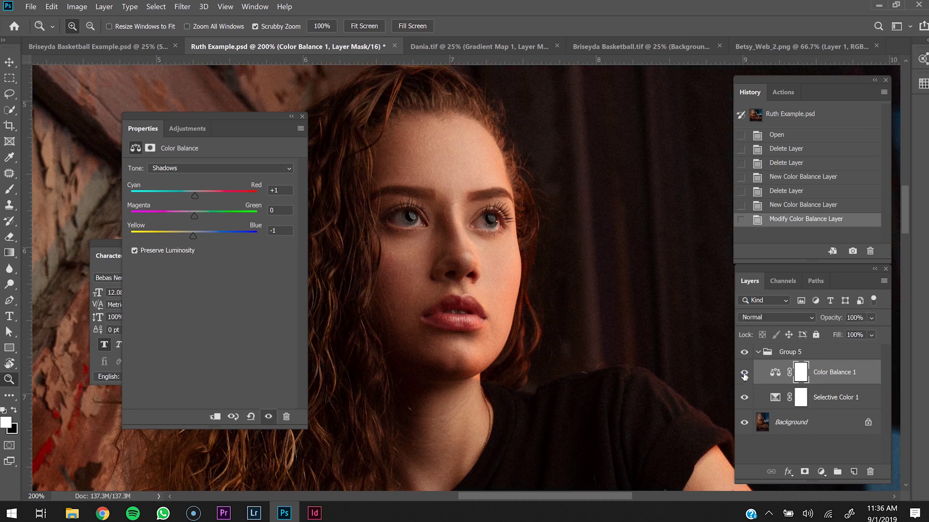
click(745, 374)
click(744, 374)
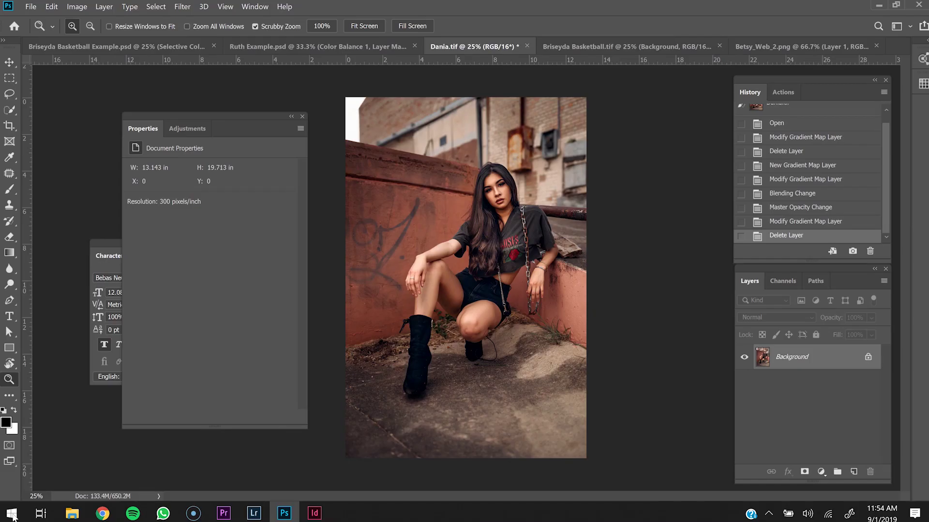
Step: Add a Gradient Map adjustment layer to the portrait by the red wall and look up the Photographic Toning gradient set
click(821, 473)
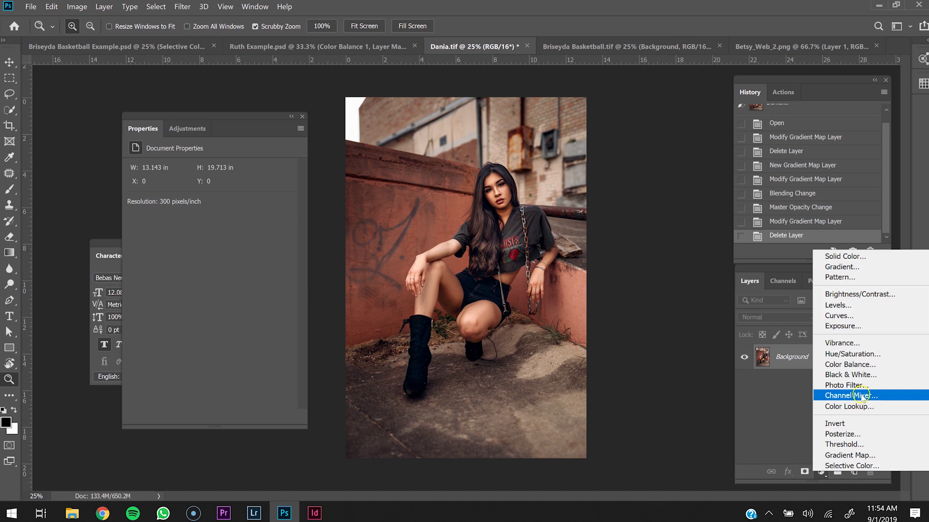
click(851, 456)
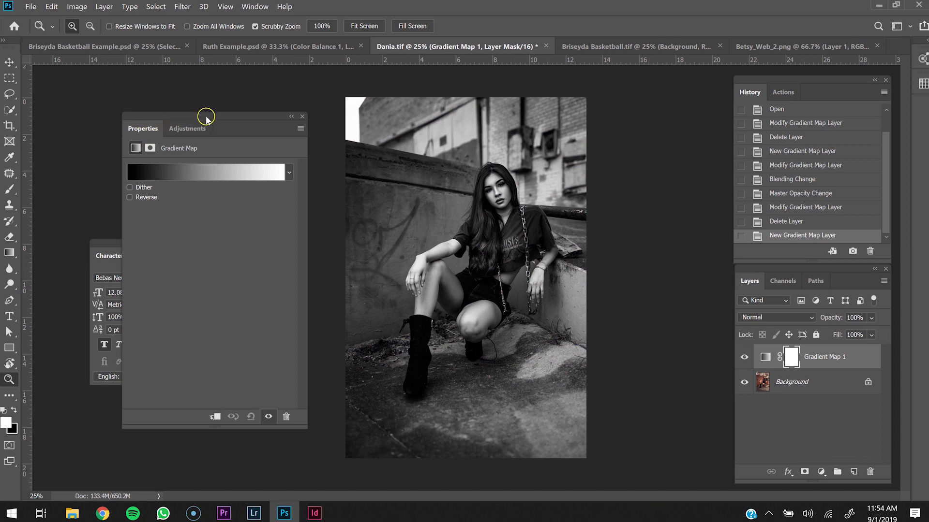
click(289, 173)
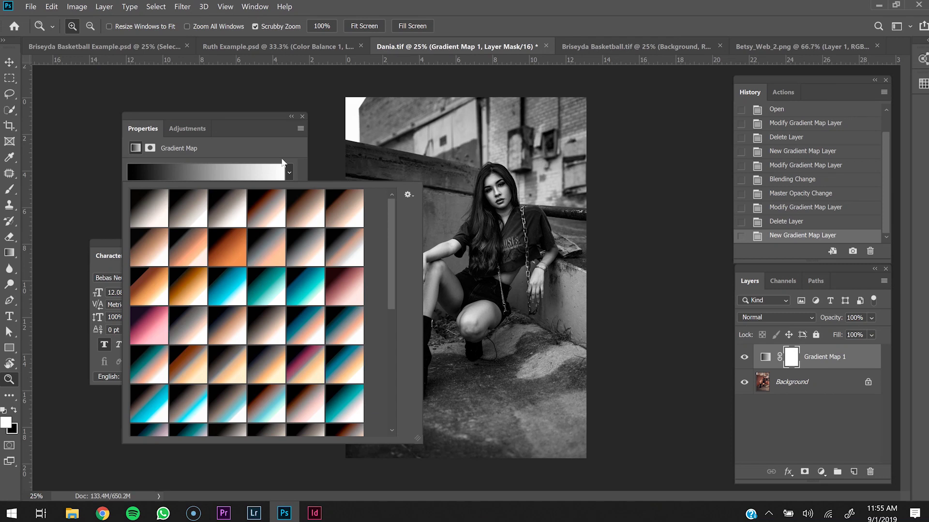
click(409, 194)
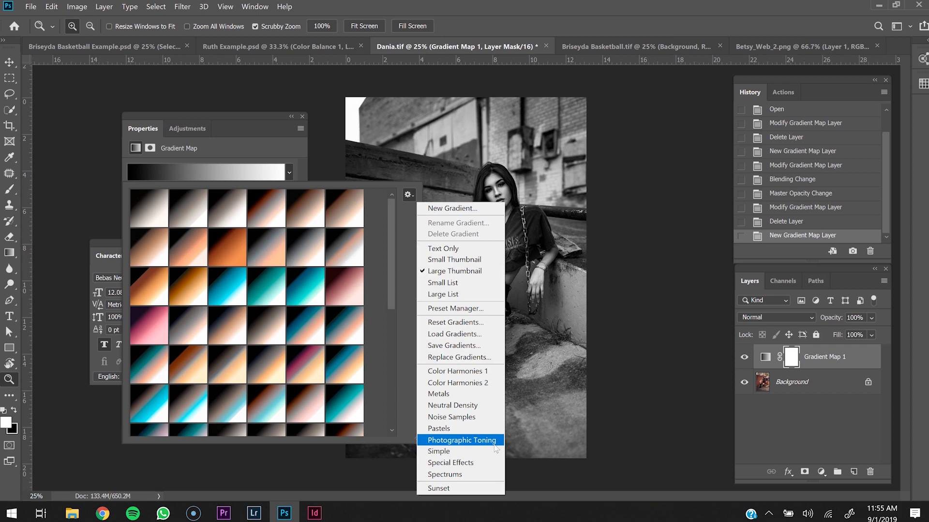
click(266, 136)
click(284, 149)
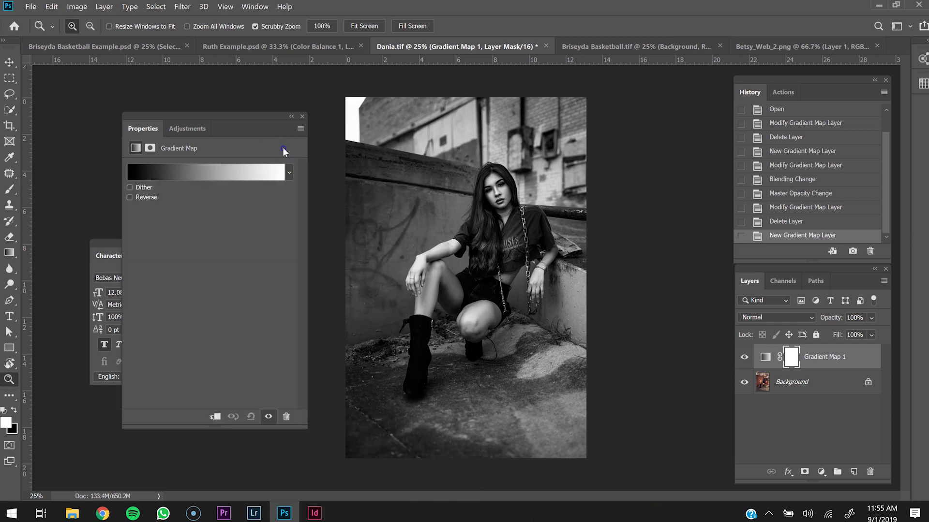
Step: Try several warm toning presets on the Gradient Map and apply the black-to-orange gradient
click(289, 173)
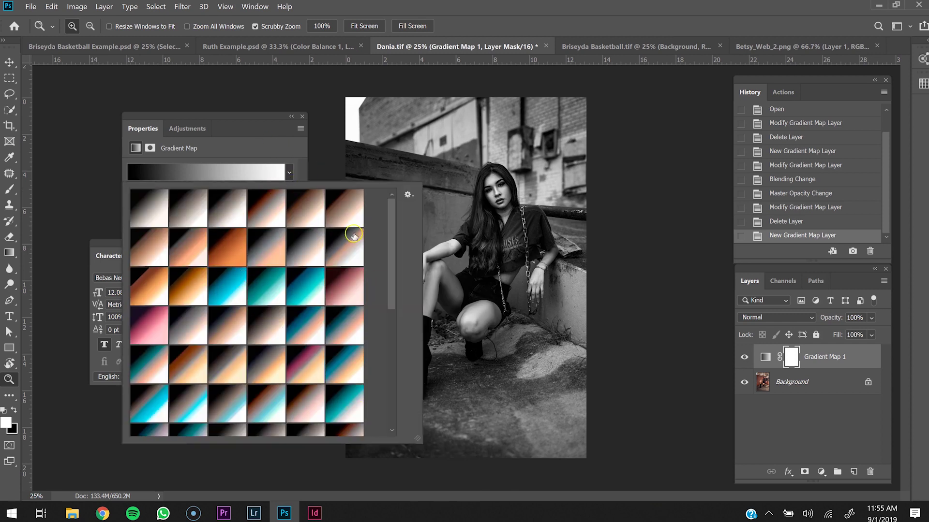
click(232, 250)
click(265, 208)
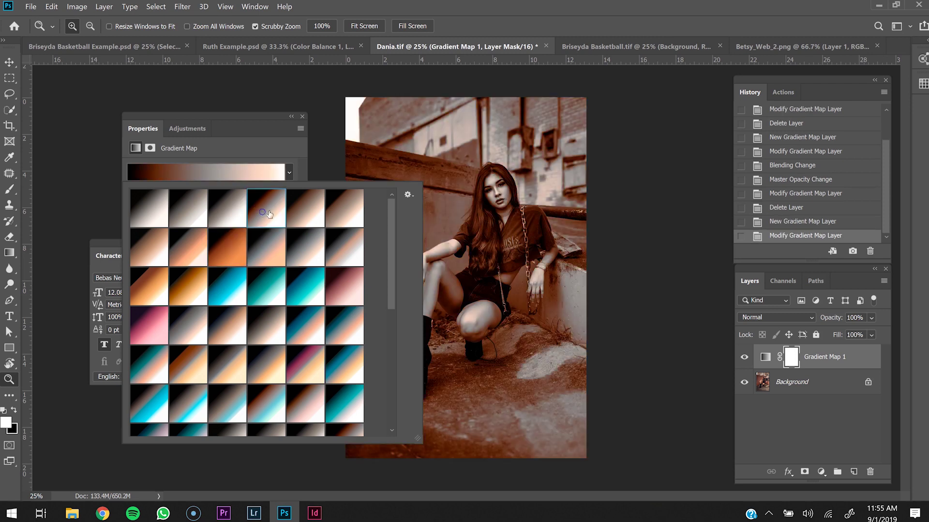
click(304, 209)
click(359, 204)
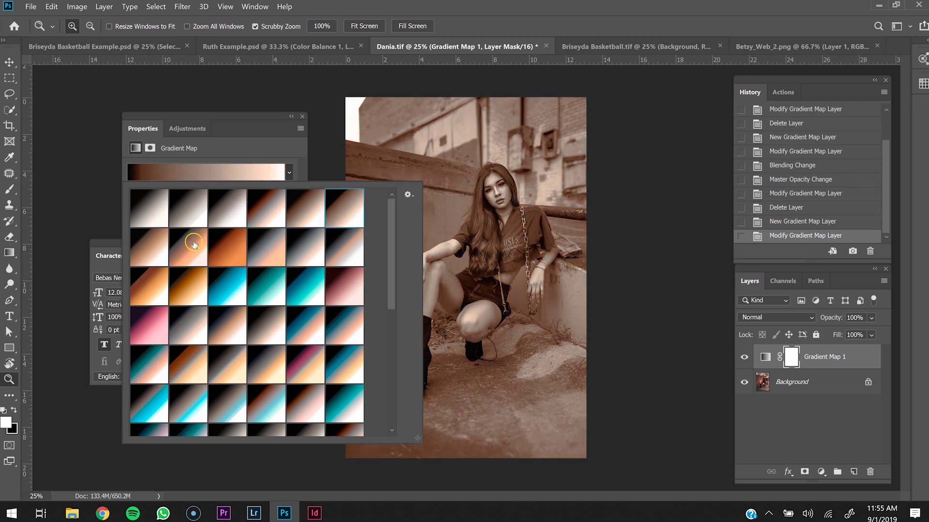
click(225, 246)
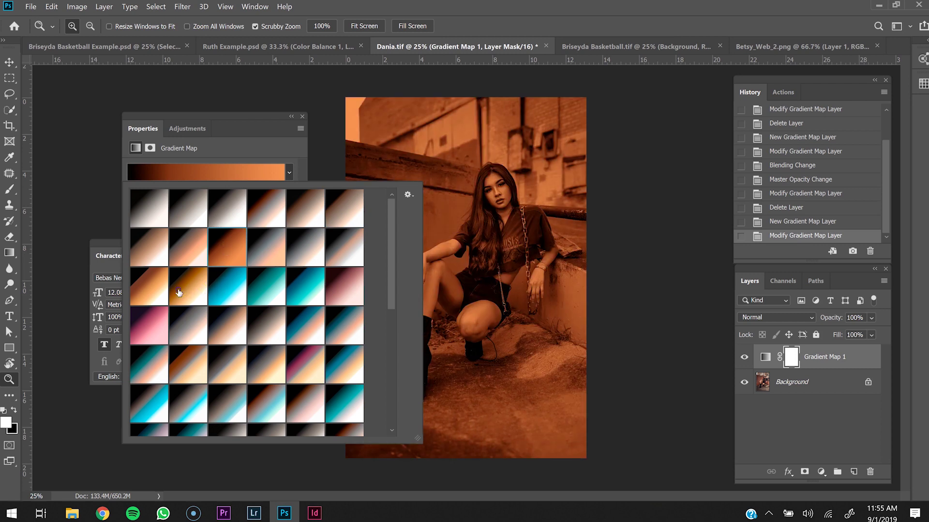
click(179, 289)
click(231, 242)
click(276, 144)
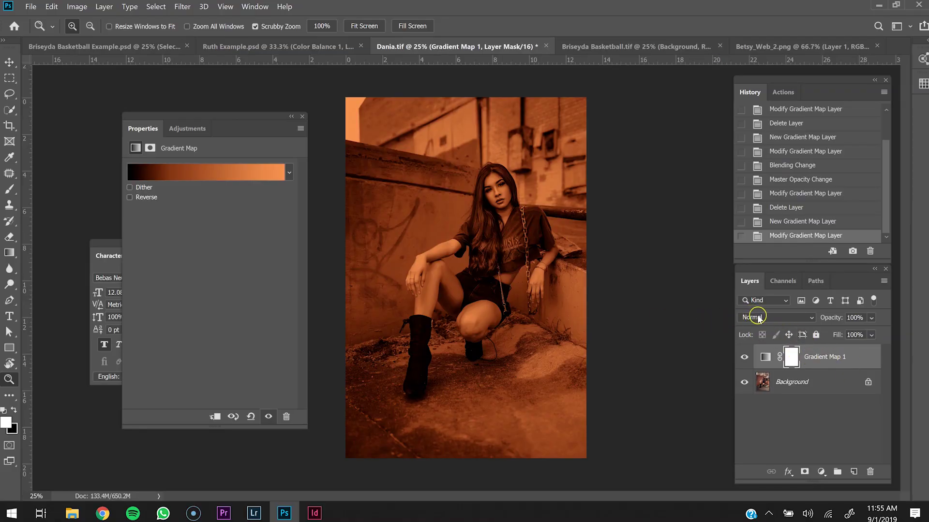
Step: Set the Gradient Map layer's blend mode to Soft Light and reduce its opacity to 30%
click(773, 318)
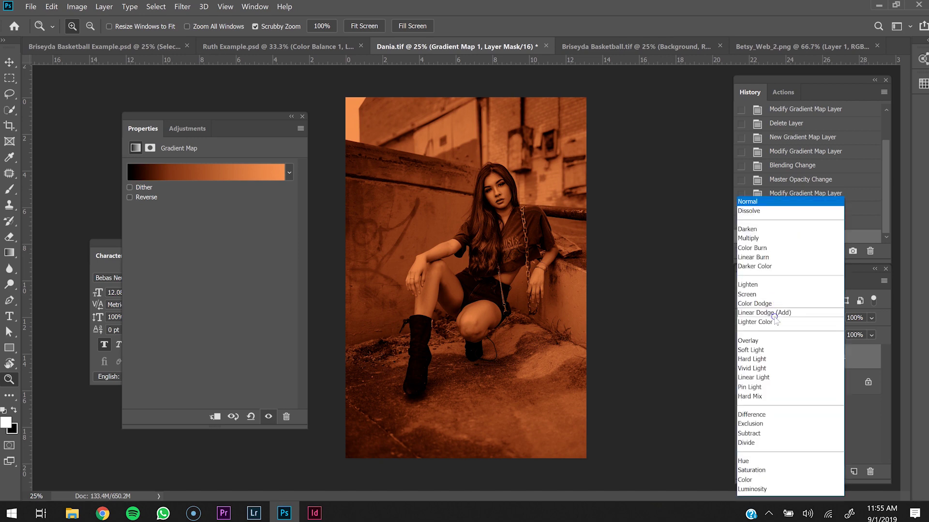
click(763, 356)
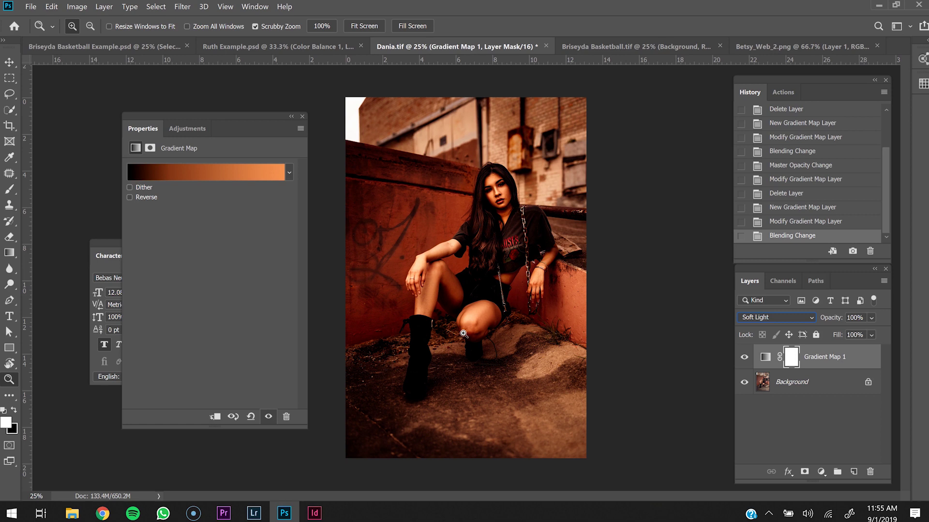
click(871, 335)
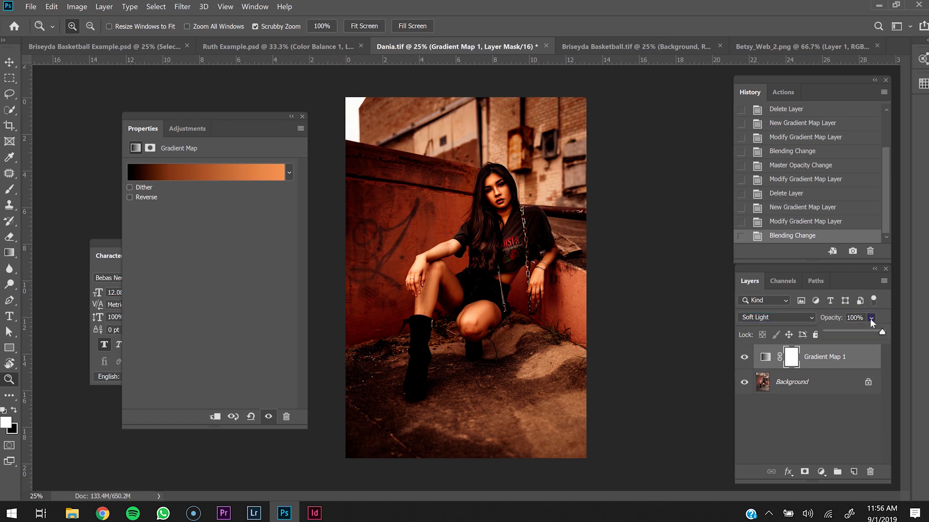
drag(882, 334, 844, 334)
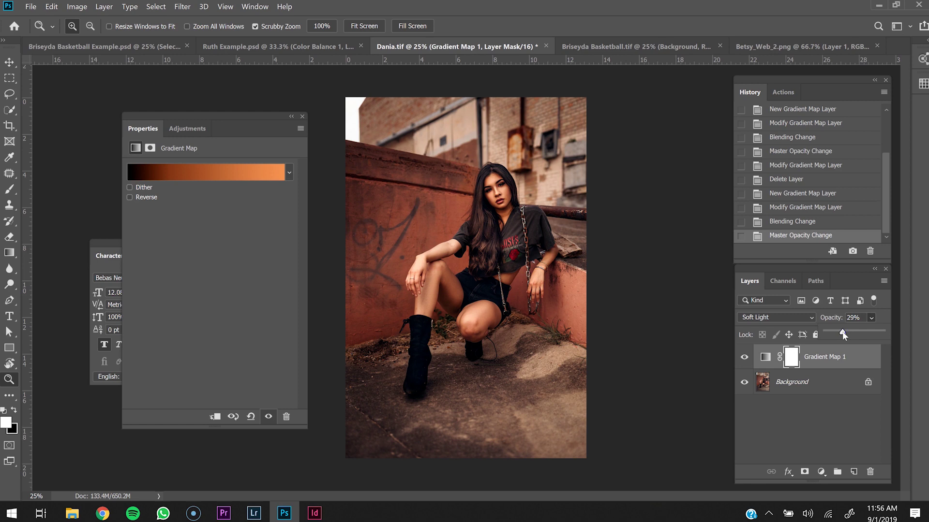
Step: Compare the portrait with and without the Gradient Map layer, examining the skin tones on the face up close
click(745, 357)
click(744, 357)
drag(505, 192, 532, 205)
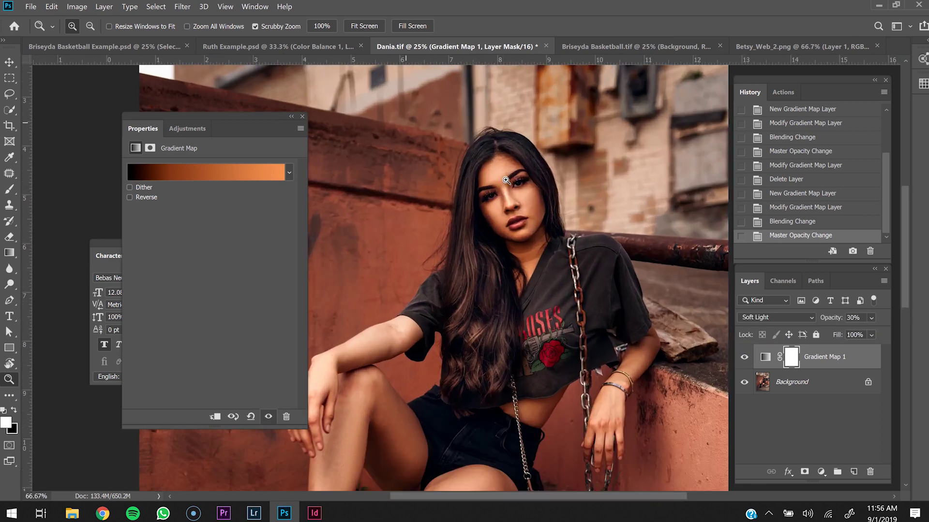
click(537, 205)
click(537, 205)
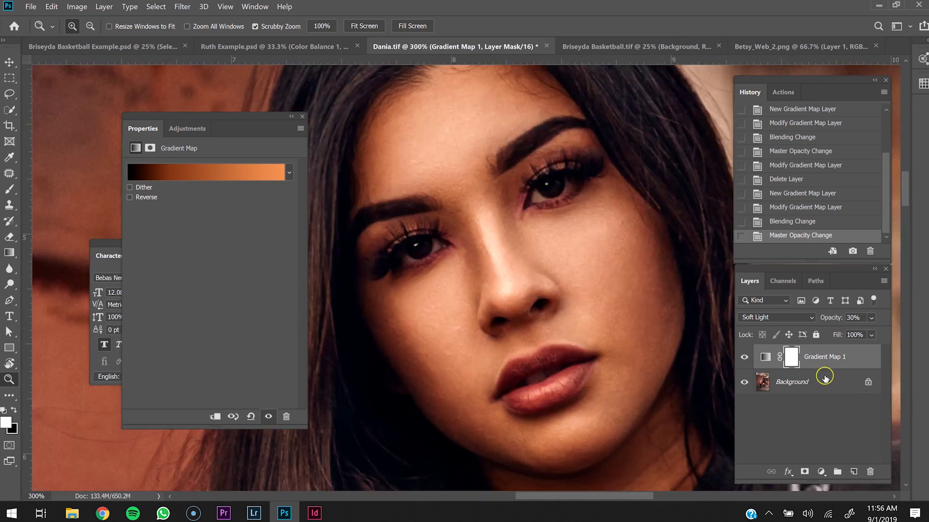
click(744, 357)
click(744, 358)
click(744, 357)
click(744, 358)
Step: Try brown, rose, gold and brown-grey-cream presets on the Gradient Map while watching the face
click(288, 174)
click(301, 217)
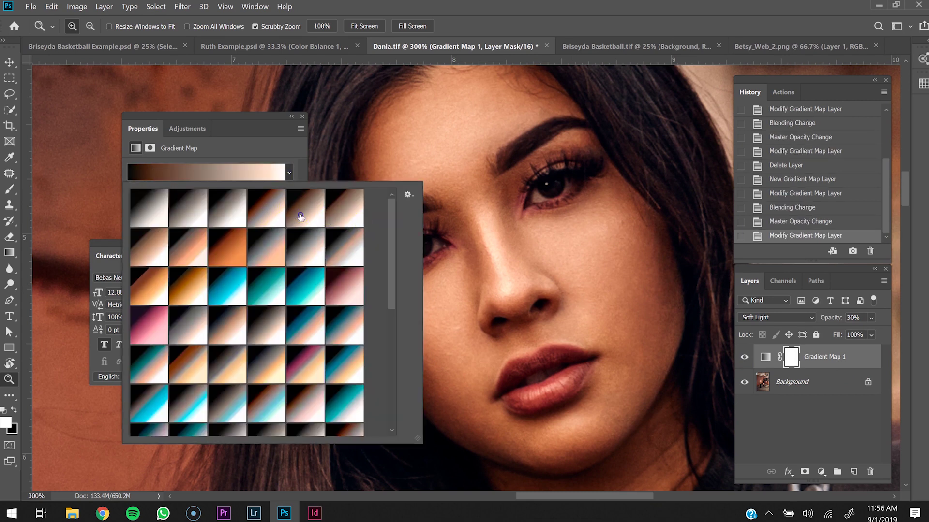
click(346, 220)
click(338, 290)
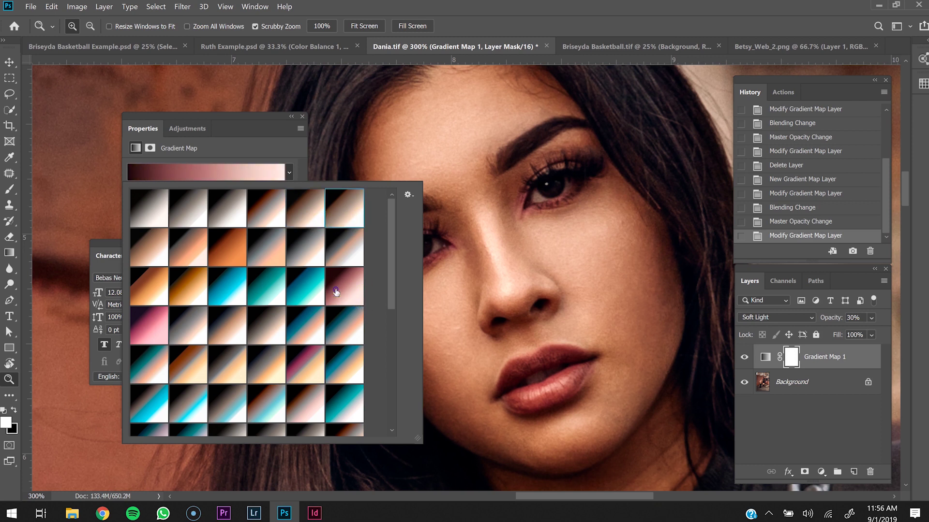
click(187, 297)
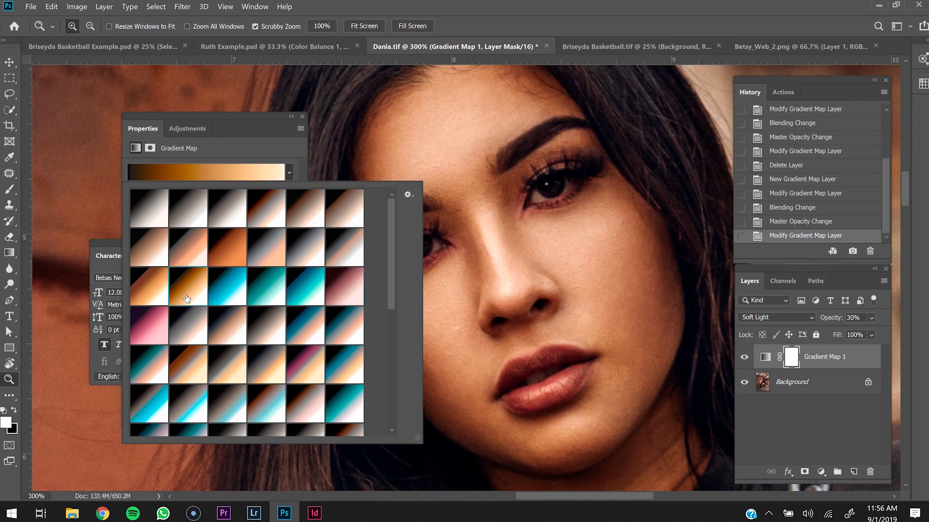
click(144, 287)
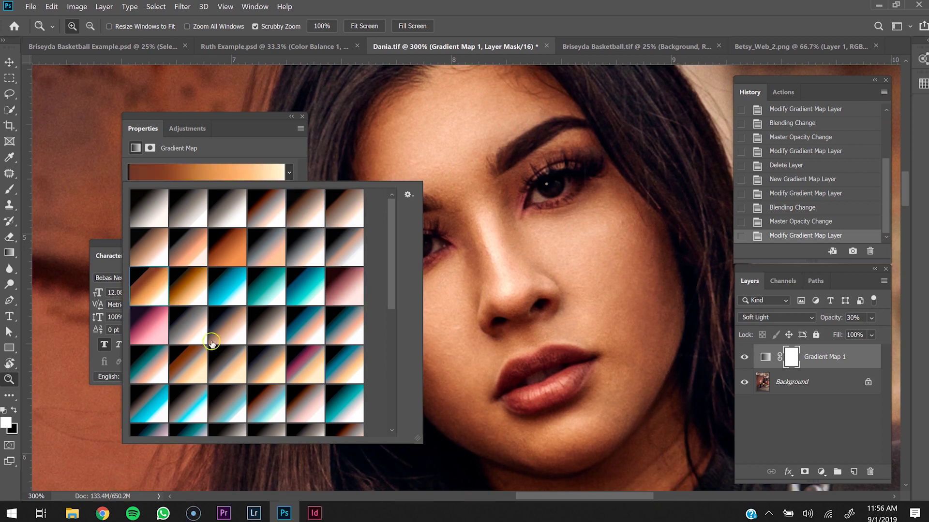
click(227, 365)
click(191, 369)
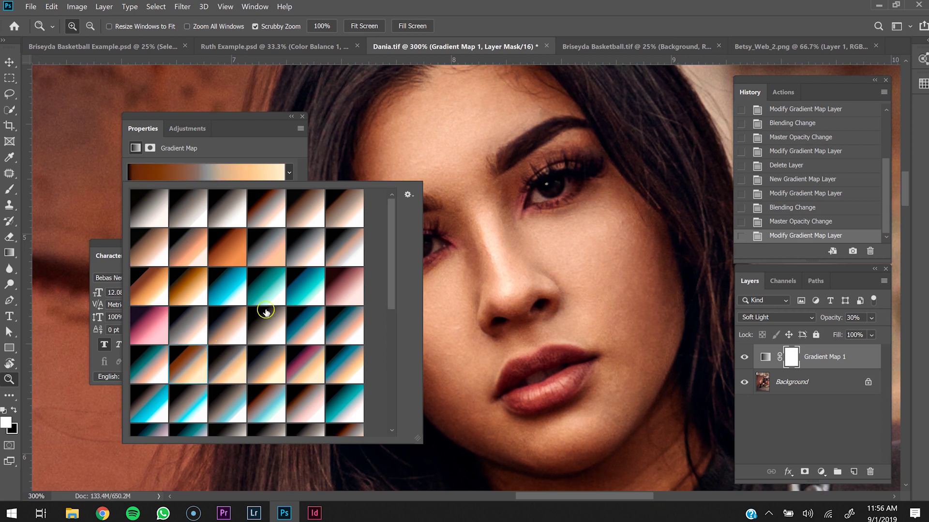
click(274, 202)
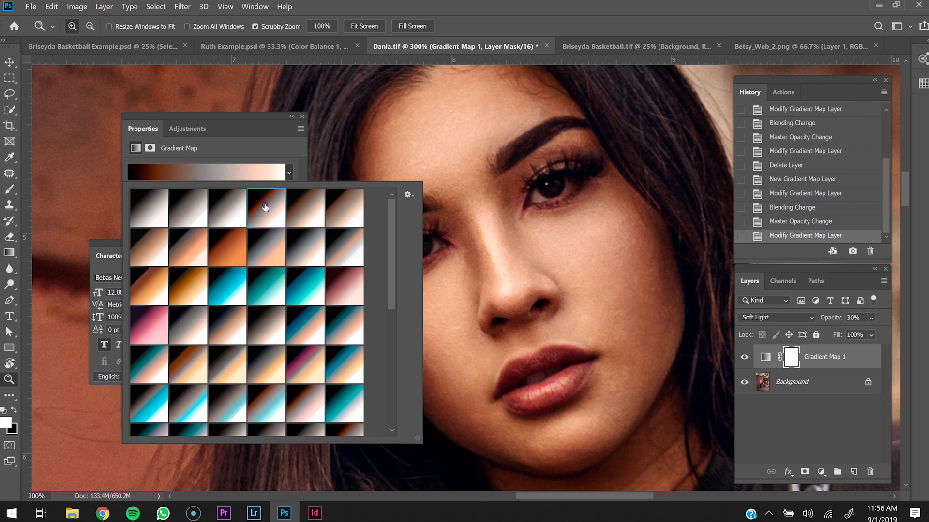
click(193, 374)
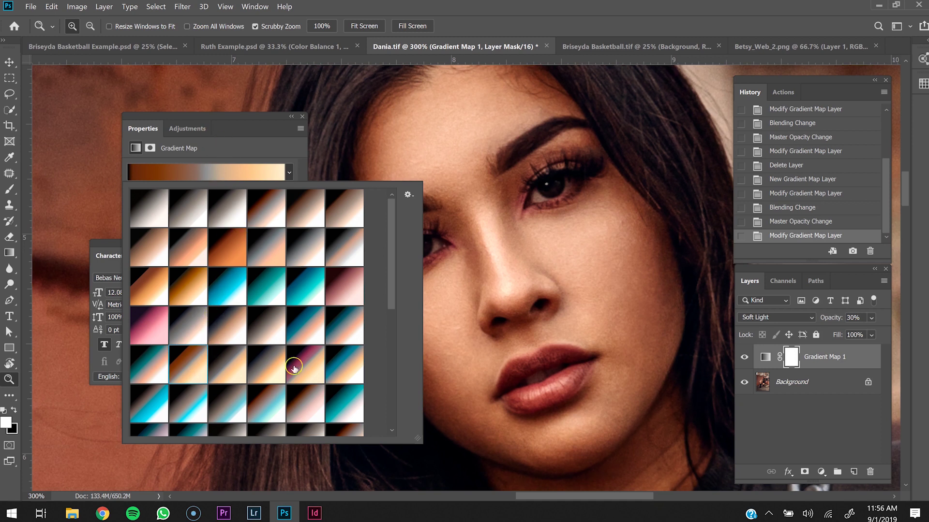
Step: Try more warm and split-tone gradients from further down the preset collection on the Gradient Map
drag(393, 281, 392, 383)
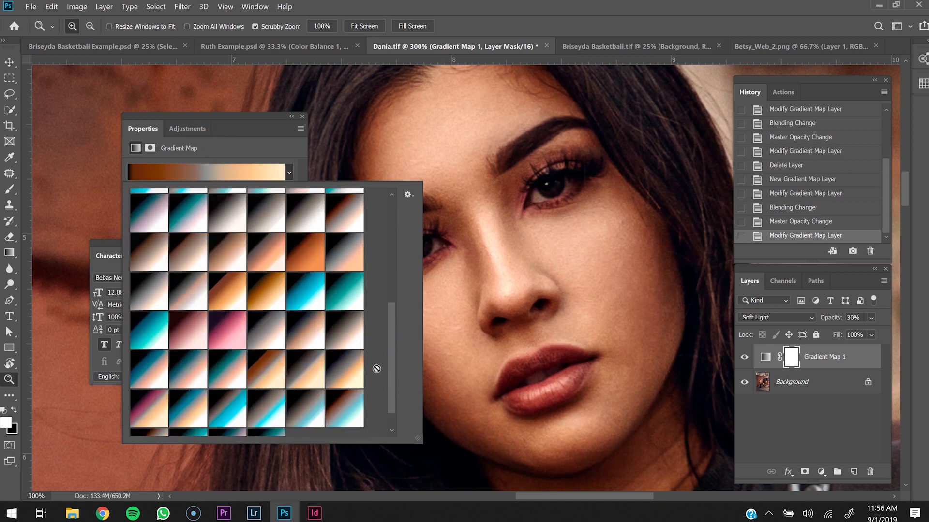
click(271, 248)
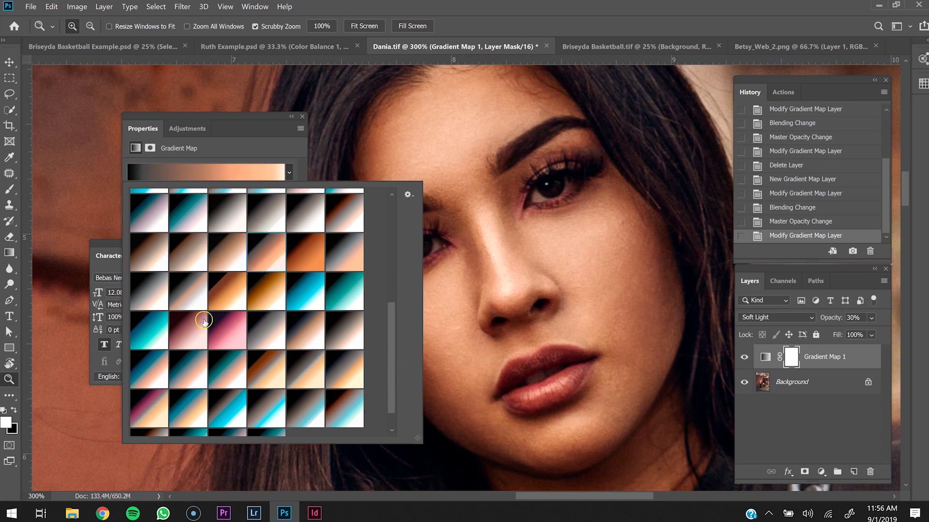
click(225, 302)
click(320, 252)
click(349, 209)
click(354, 357)
click(271, 381)
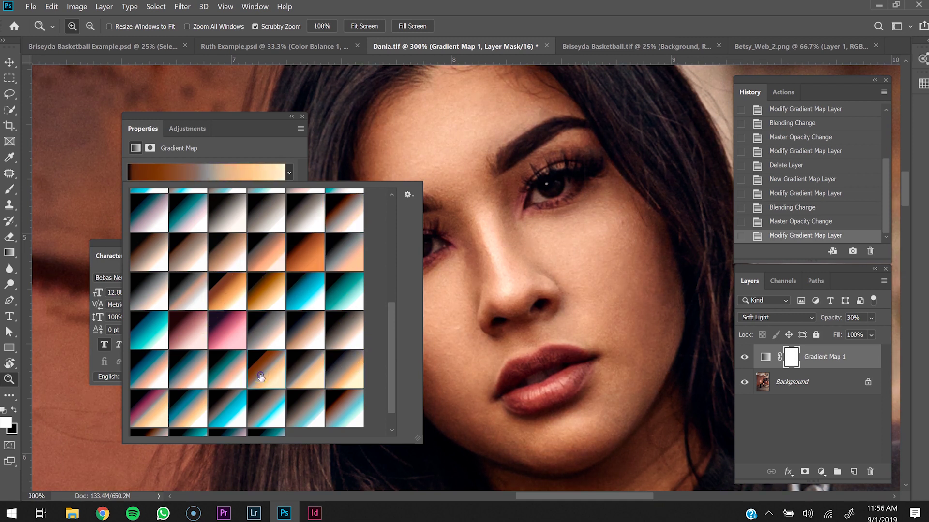
Step: Apply the dark-brown-to-pale-peach gradient from the first preset row to the Gradient Map and compare the face with and without the layer
drag(390, 346, 390, 234)
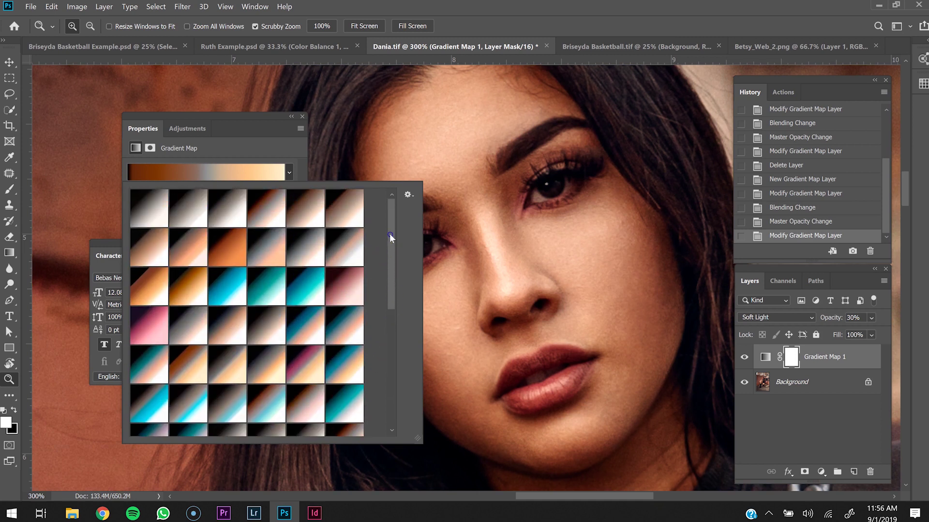
click(352, 212)
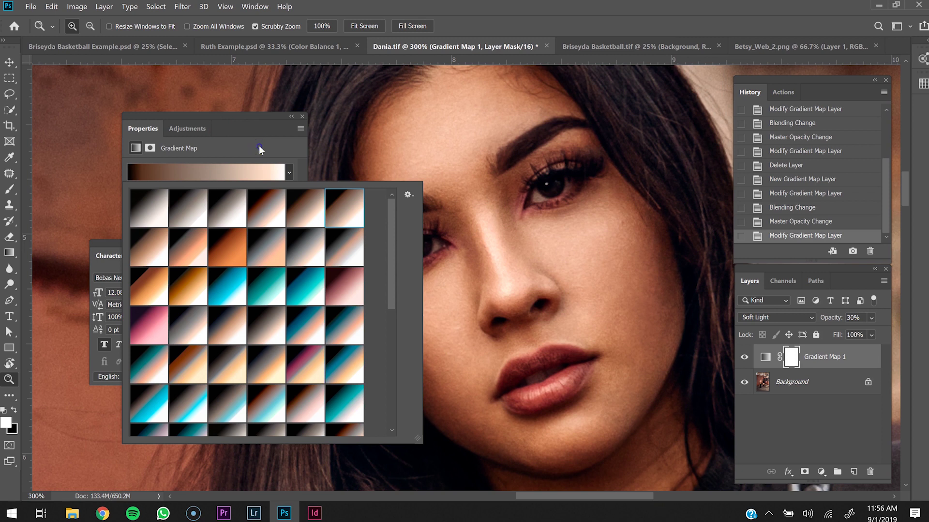
click(260, 146)
click(743, 358)
click(743, 357)
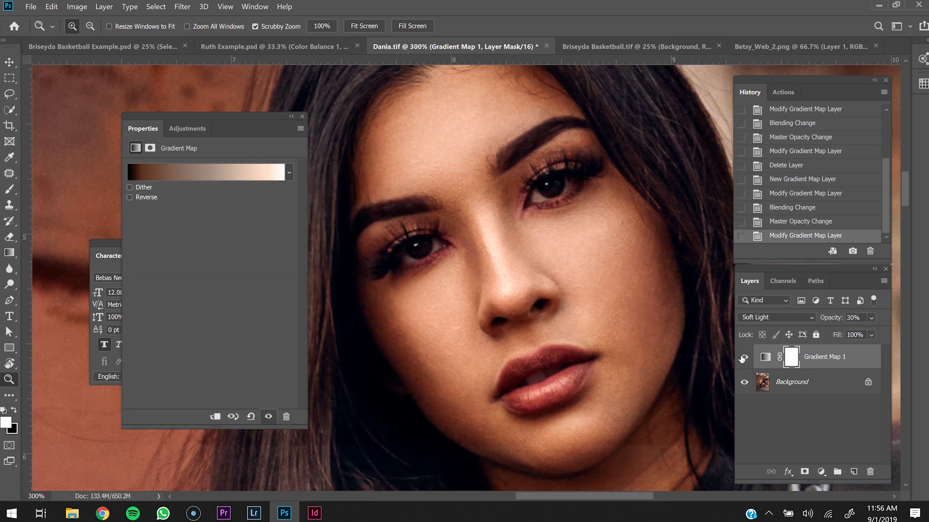
Step: Compare the portrait's face with and without the Gradient Map layer, and examine the effect on the whole image
click(743, 358)
click(743, 358)
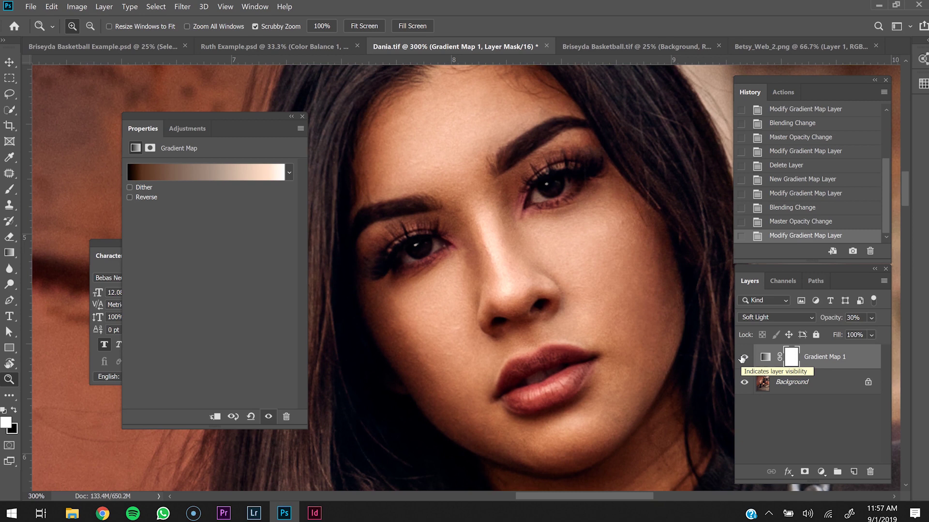
key(ctrl+minus)
key(ctrl+minus)
key(ctrl+minus)
key(ctrl+minus)
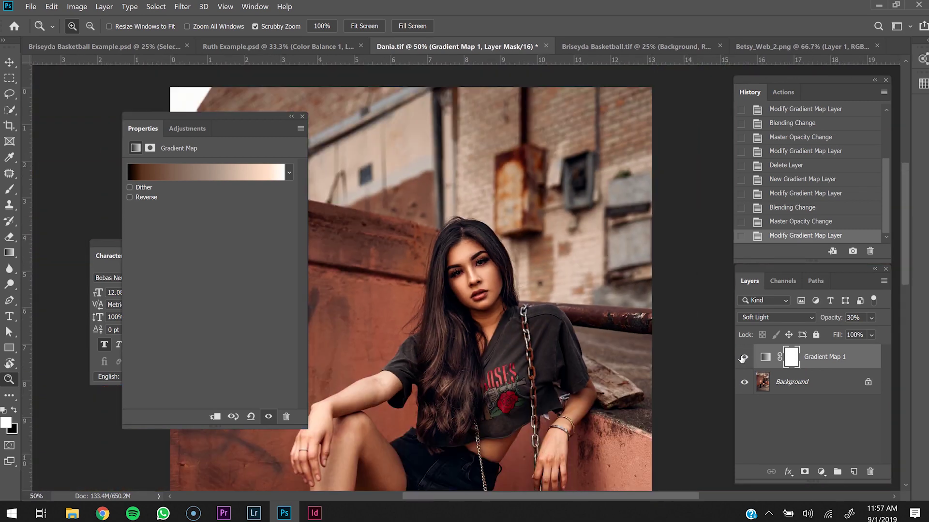
key(ctrl+minus)
key(ctrl+minus)
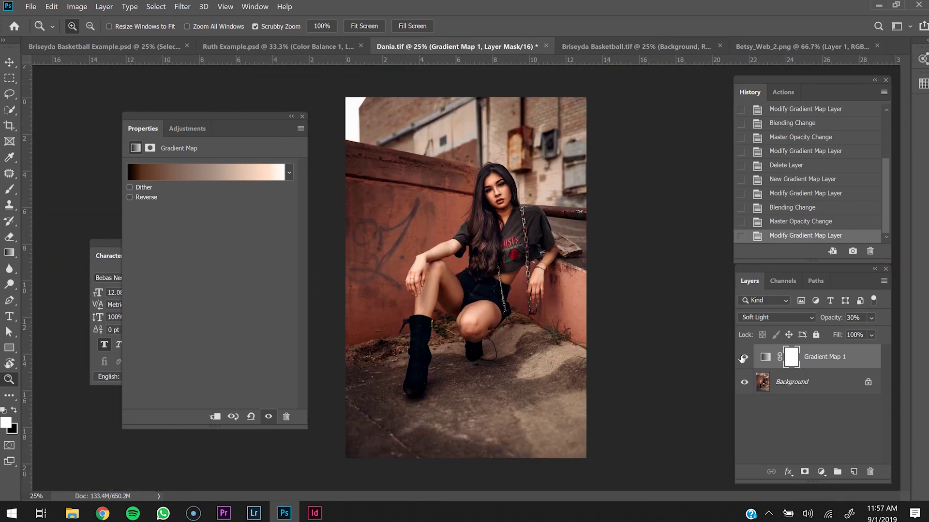
Step: Edit the Gradient Map's gradient, moving the dark brown stop to 21% and the midpoint after it to 69%
click(239, 173)
drag(244, 138, 283, 117)
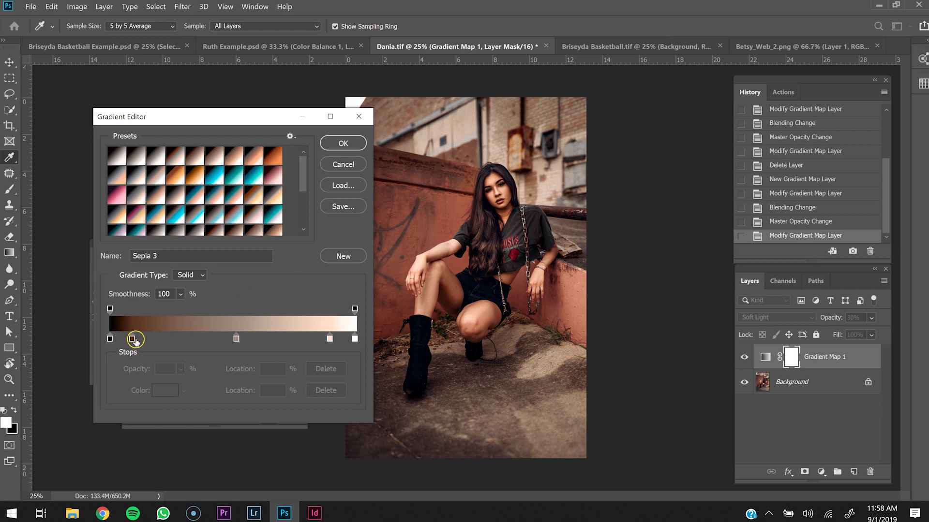
drag(132, 339, 160, 339)
click(159, 322)
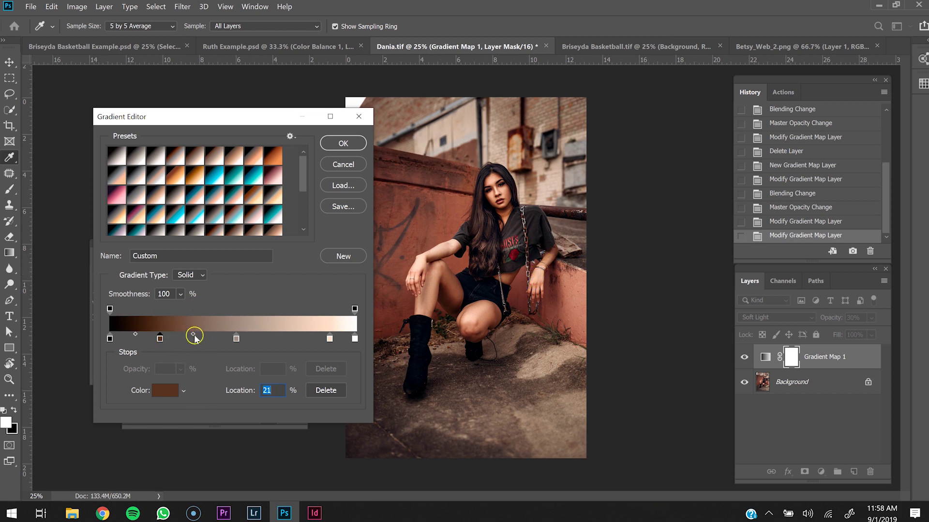
drag(193, 336, 213, 337)
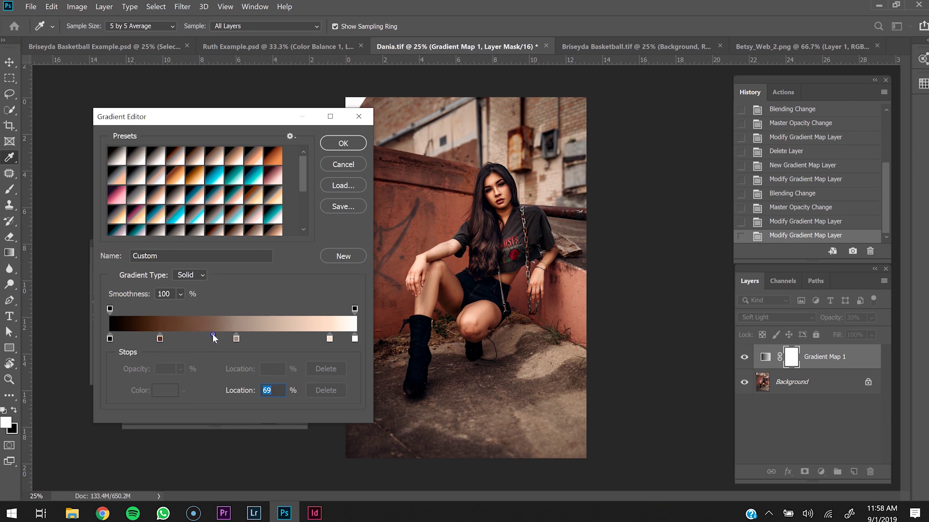
Step: Try moving the dark brown stop closer to black and the rose-brown middle stop to 42%
click(160, 338)
drag(160, 338, 144, 340)
click(236, 339)
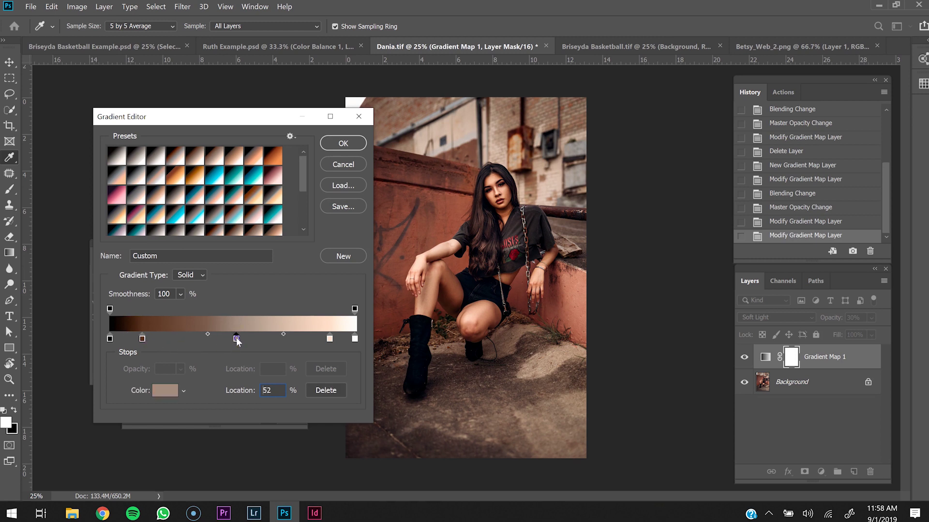
drag(235, 341, 220, 344)
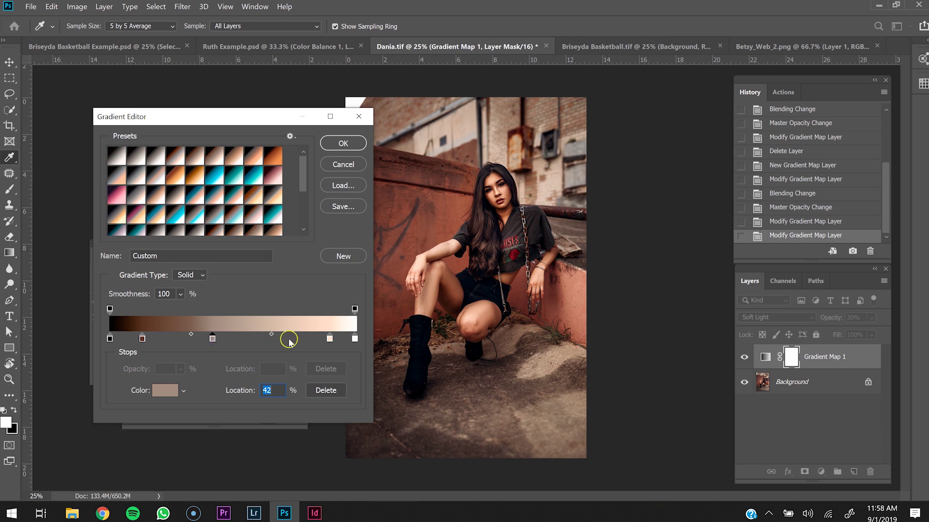
Step: Set the rose-brown stop to 55%, the dark brown stop to 21% and the pale peach stop to 86%, apply the gradient and compare
click(271, 334)
drag(250, 337, 228, 340)
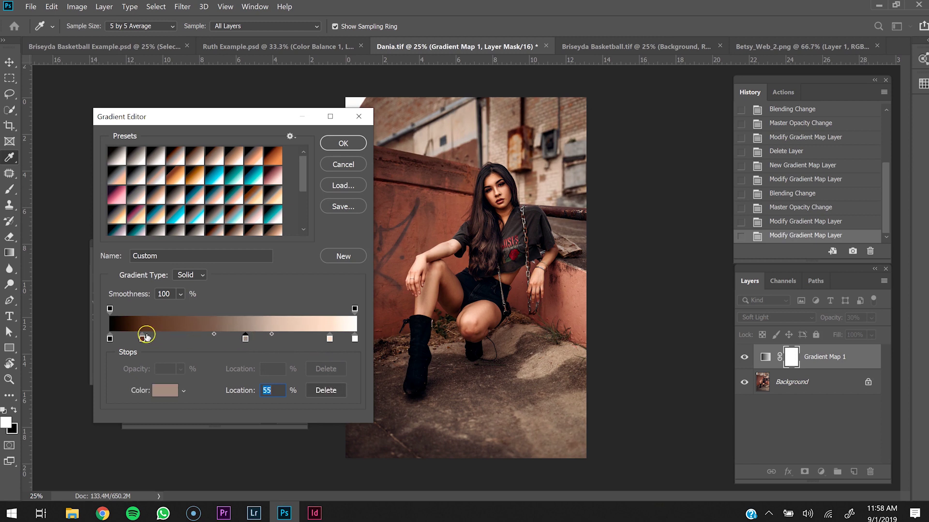
drag(142, 339, 161, 340)
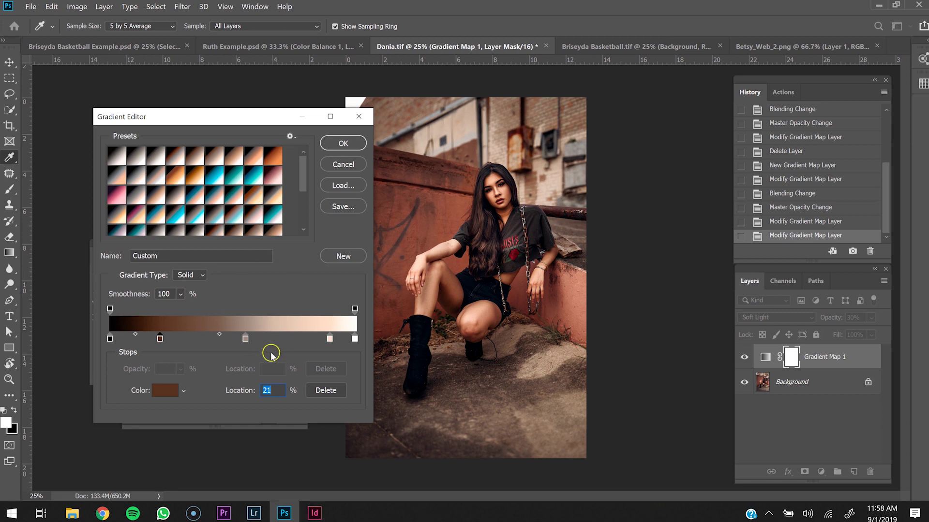
drag(330, 338, 324, 341)
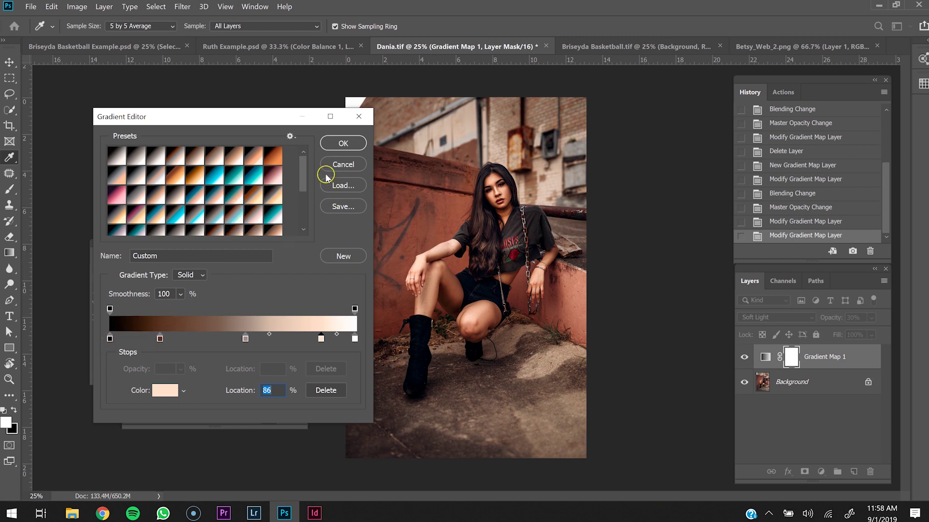
key(z)
click(343, 143)
click(745, 359)
click(744, 359)
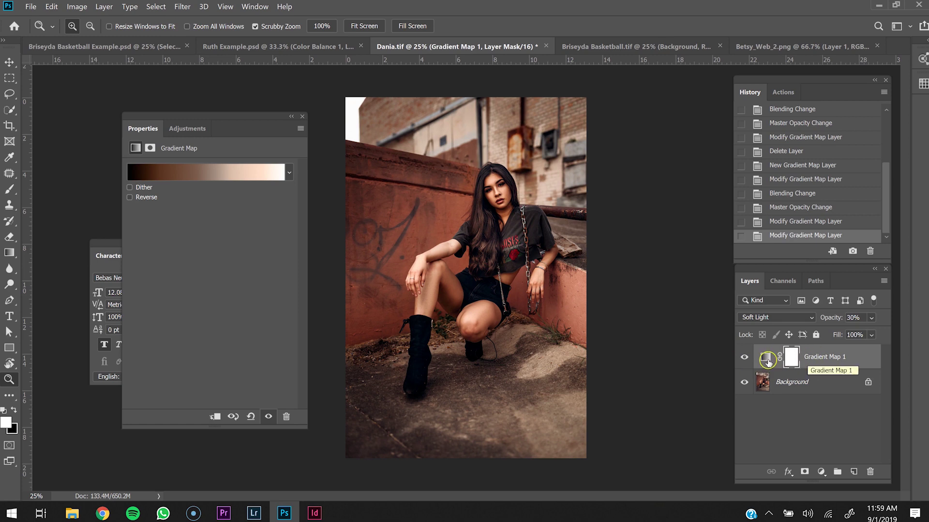
Step: Invert the Gradient Map's layer mask to black and paint white over the face, legs and hands with a 600 px brush
click(791, 357)
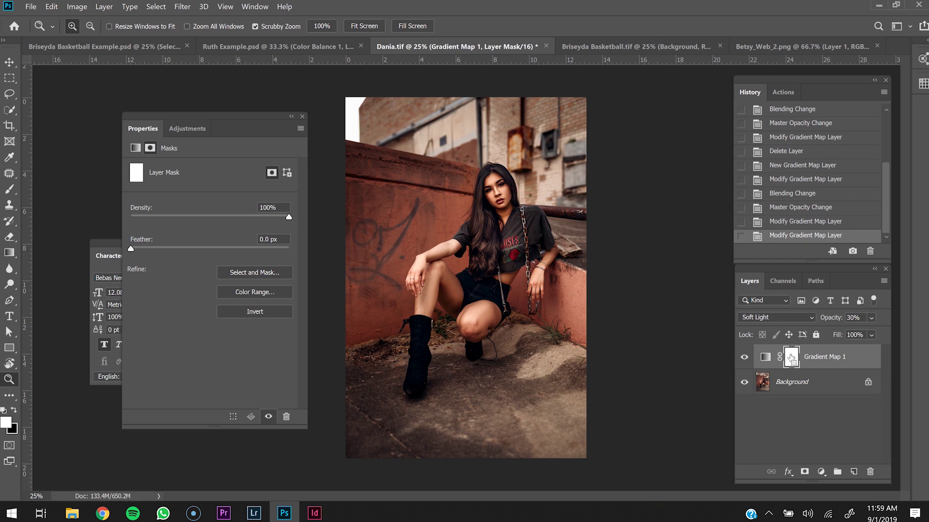
key(ctrl+i)
click(9, 189)
click(499, 189)
click(460, 296)
click(457, 252)
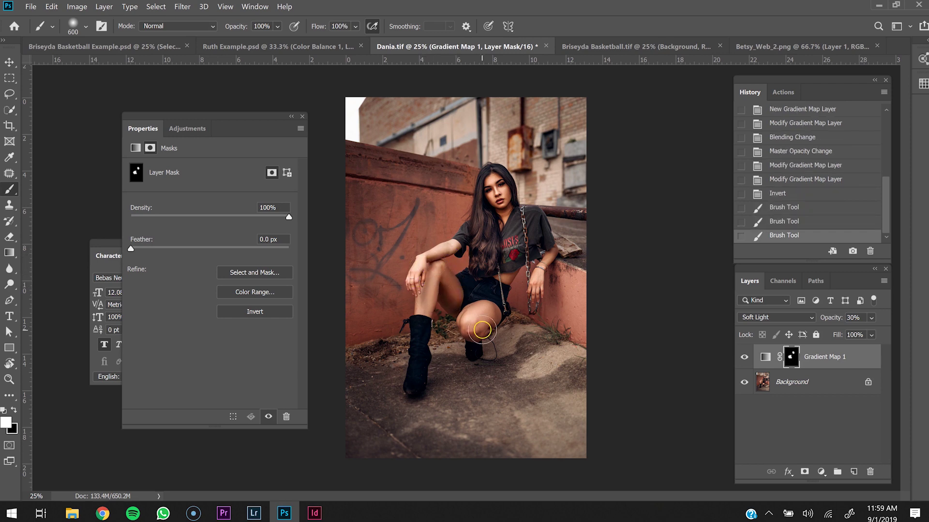
click(484, 308)
click(529, 274)
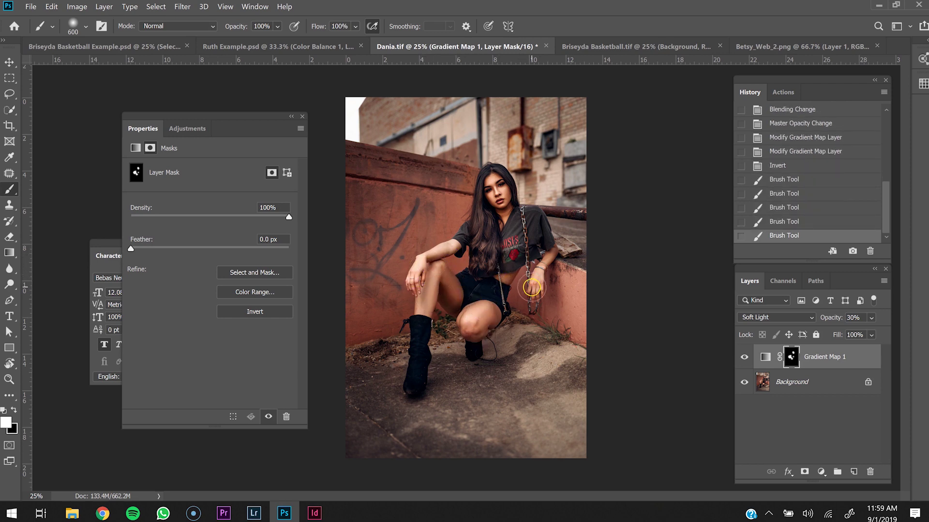
Step: Reduce the brush to 300 px and paint more white on the mask over the face and arms
key(bracketleft)
key(bracketleft)
click(524, 244)
click(498, 195)
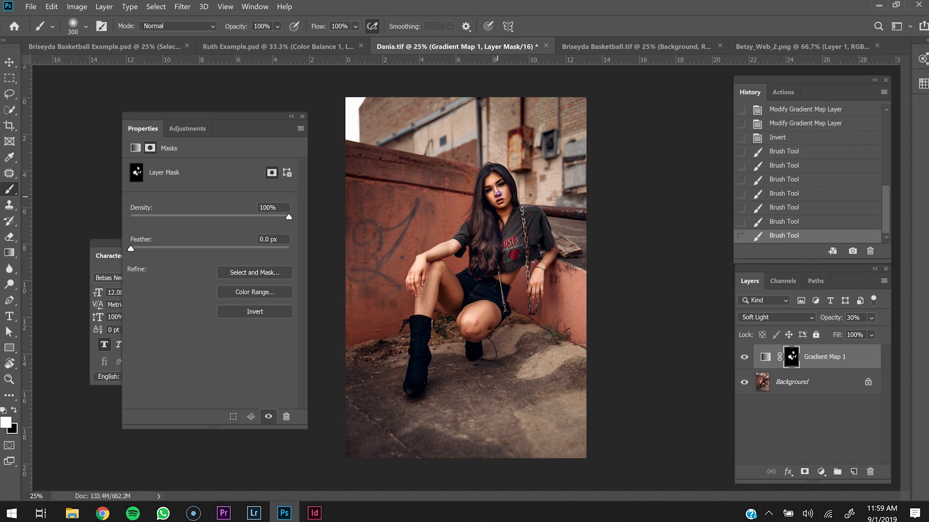
click(450, 250)
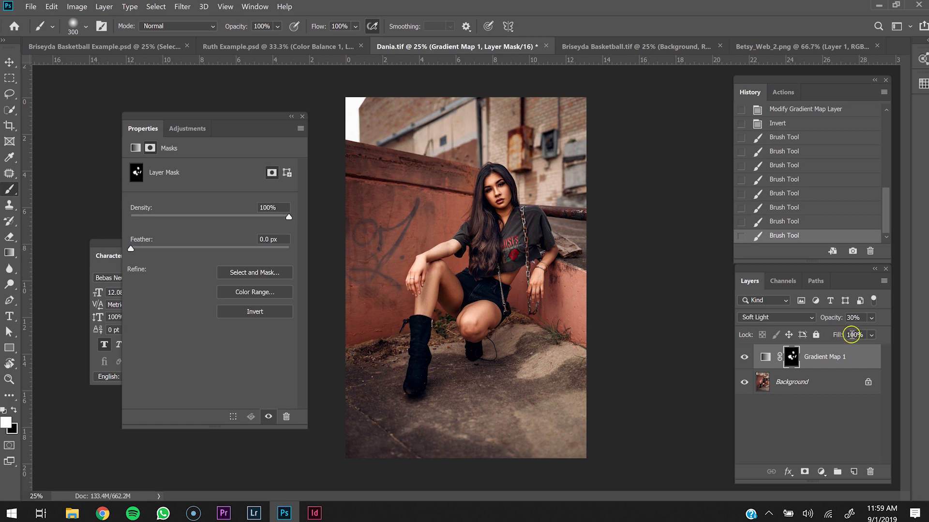
Step: Compare the portrait with and without the masked Gradient Map layer and lower the layer's opacity to 17%
click(745, 357)
click(745, 358)
click(745, 357)
click(745, 357)
click(871, 318)
drag(841, 333, 837, 333)
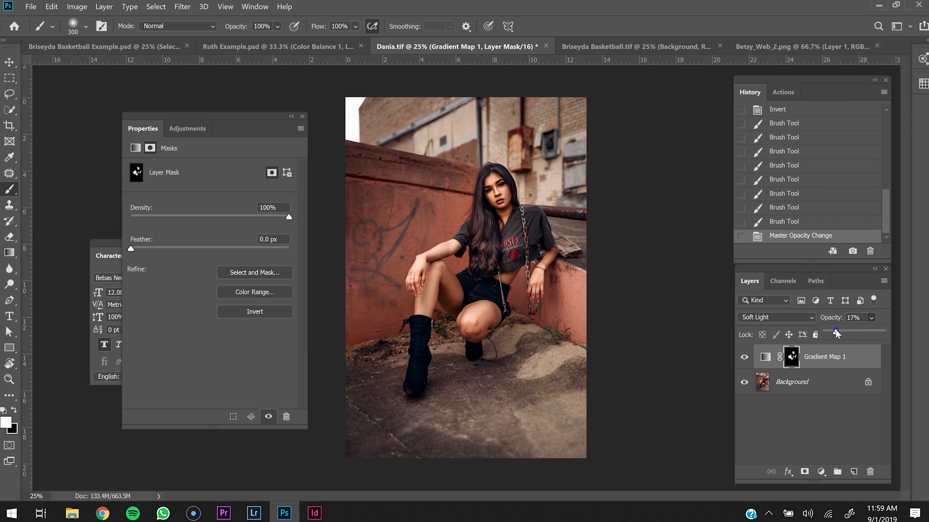